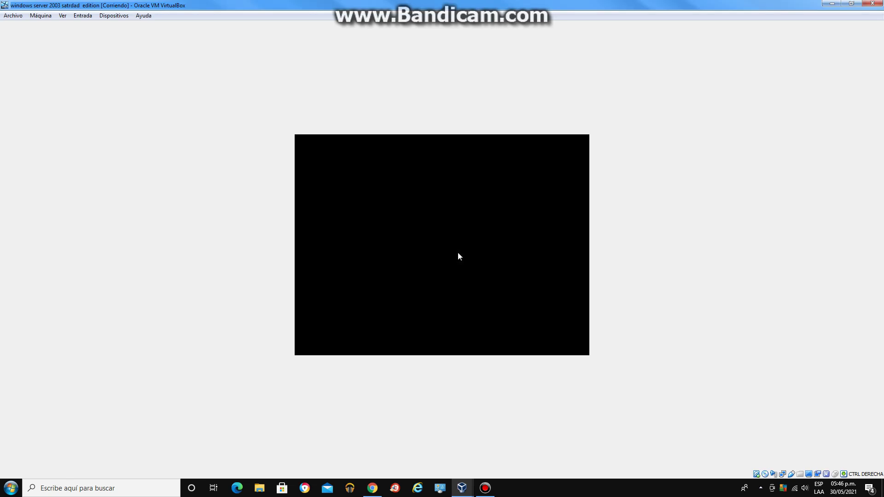
{"action": "left_click", "coordinate": [448, 285]}
{"action": "left_click", "coordinate": [426, 308]}
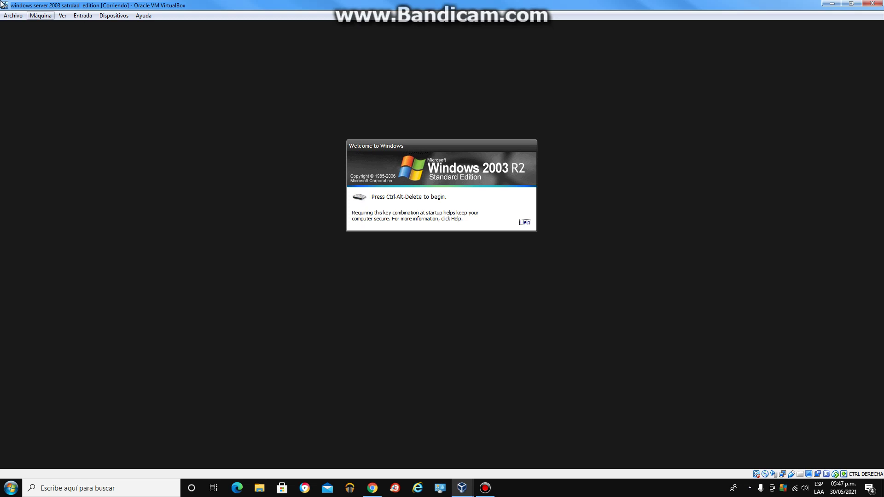
- Send Ctrl-Alt-Del to the virtual machine, log on as Administrator, and dismiss the Service Control Manager warning
{"action": "left_click", "coordinate": [79, 17]}
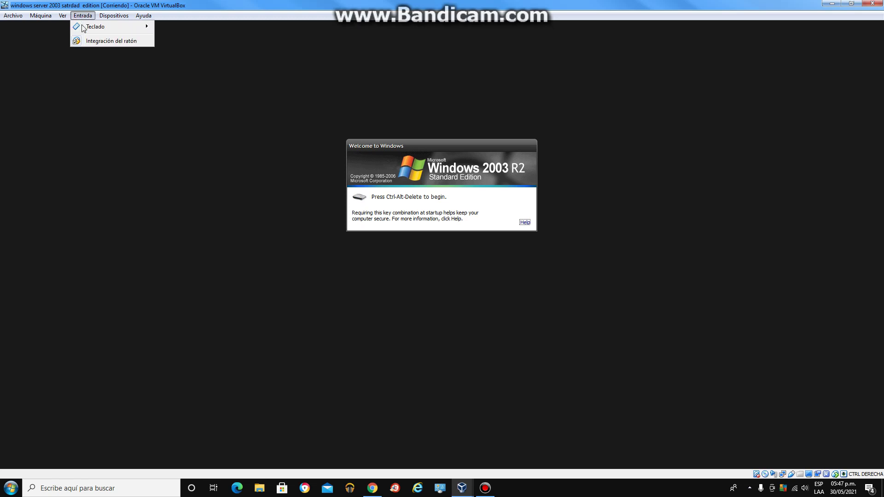
{"action": "mouse_move", "coordinate": [151, 30]}
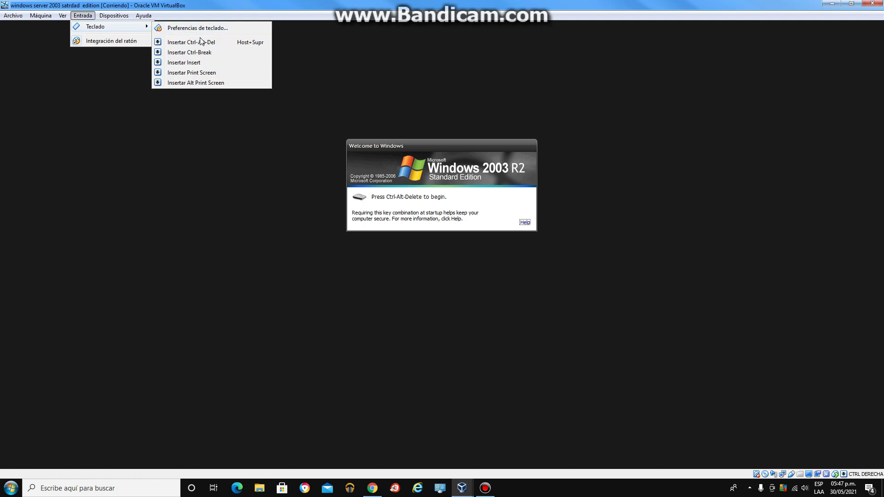
{"action": "left_click", "coordinate": [200, 39]}
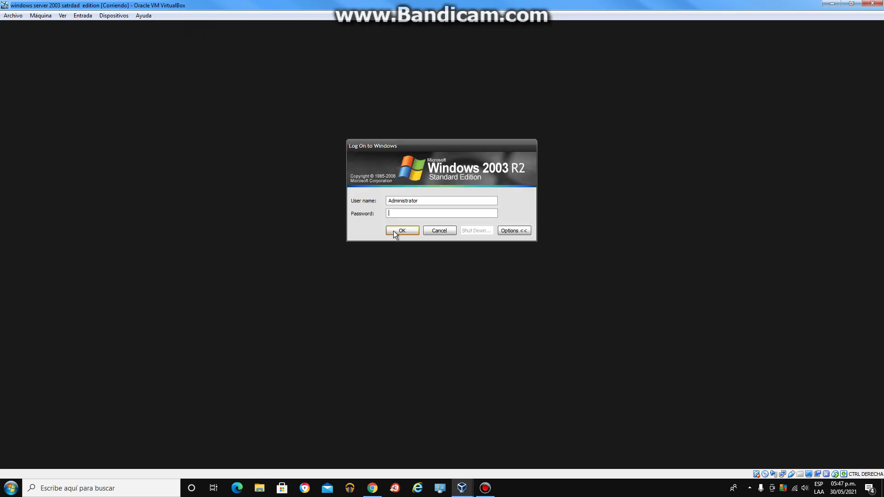
{"action": "left_click", "coordinate": [393, 231]}
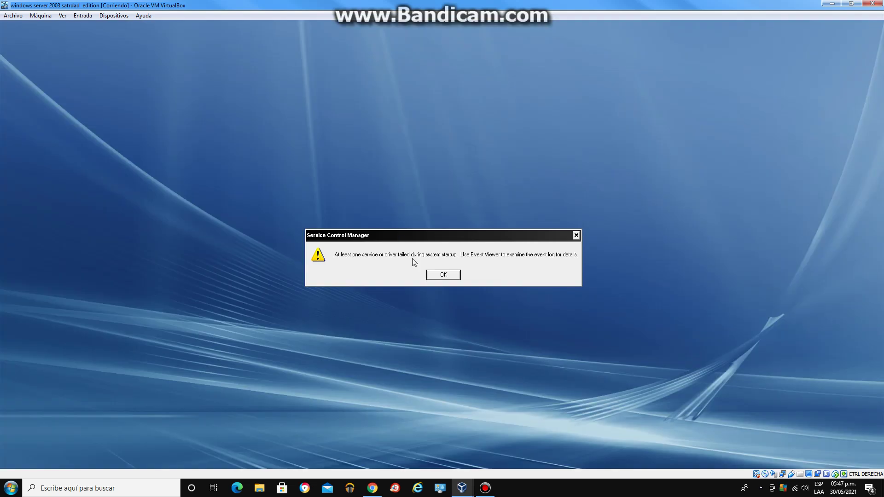
{"action": "left_click", "coordinate": [445, 274]}
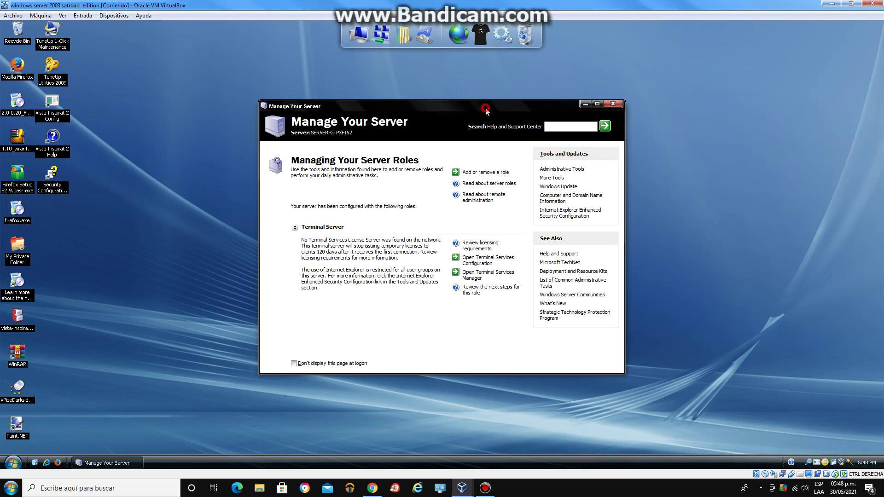
- Close Manage Your Server and switch the virtual machine to full-screen mode
{"action": "left_click", "coordinate": [612, 103]}
{"action": "left_click", "coordinate": [63, 15]}
{"action": "left_click", "coordinate": [74, 26]}
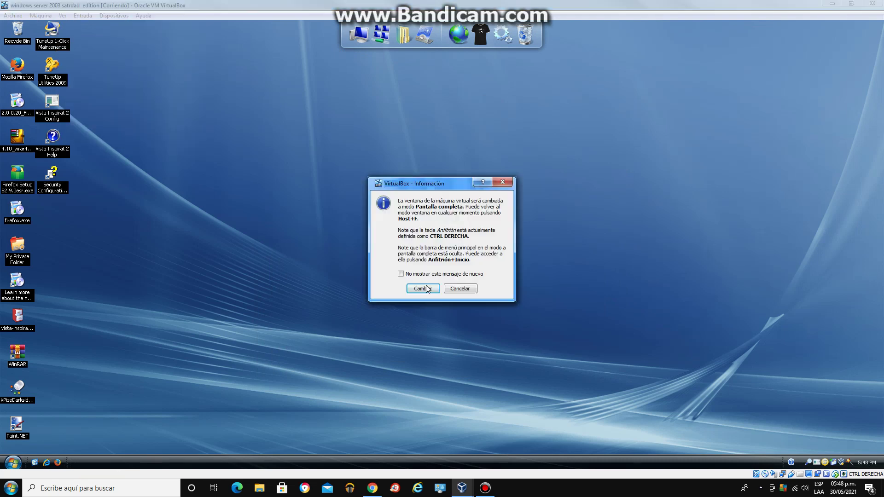
{"action": "left_click", "coordinate": [427, 288]}
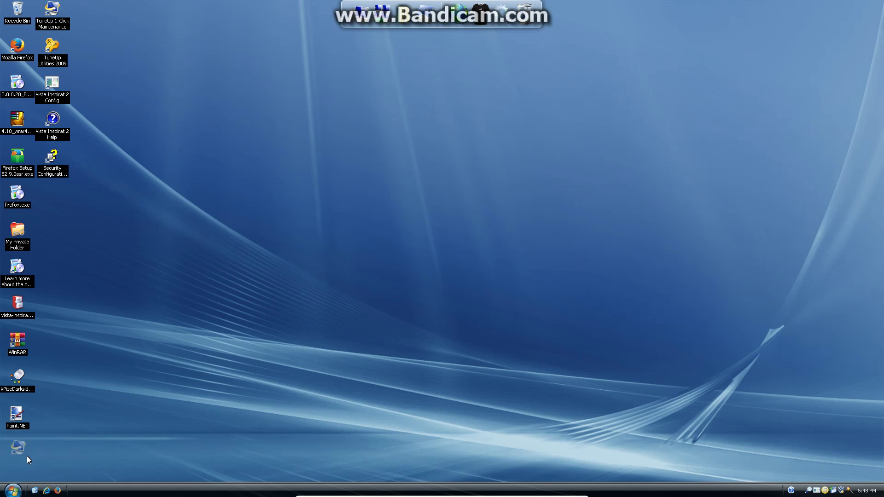
- Move the TuneUp 1-Click Maintenance icon below Paint.NET and shift the remaining second-column desktop icons up one place
{"action": "left_click_drag", "start_coordinate": [27, 455], "coordinate": [26, 453]}
{"action": "left_click_drag", "start_coordinate": [52, 46], "coordinate": [50, 19]}
{"action": "left_click_drag", "start_coordinate": [49, 90], "coordinate": [49, 53]}
{"action": "left_click", "coordinate": [53, 132]}
{"action": "left_click_drag", "start_coordinate": [53, 132], "coordinate": [53, 95]}
{"action": "left_click_drag", "start_coordinate": [53, 158], "coordinate": [56, 123]}
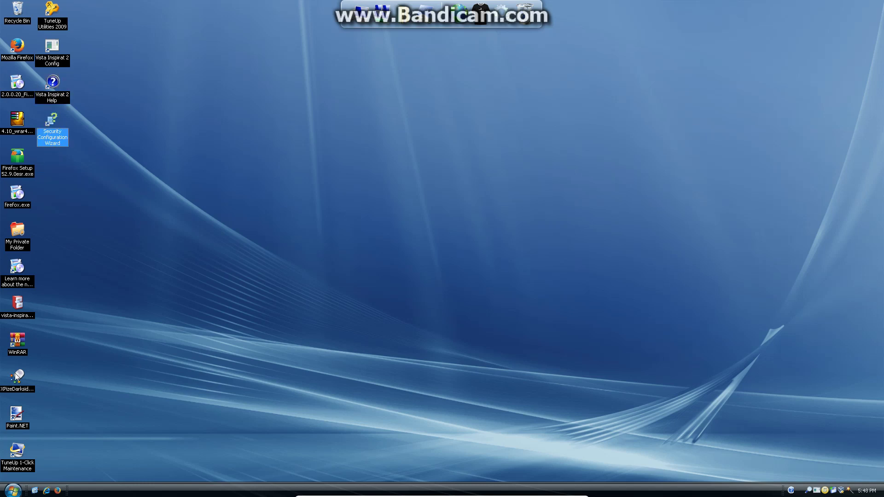
- Run winver to view the Windows version information
{"action": "left_click", "coordinate": [12, 490]}
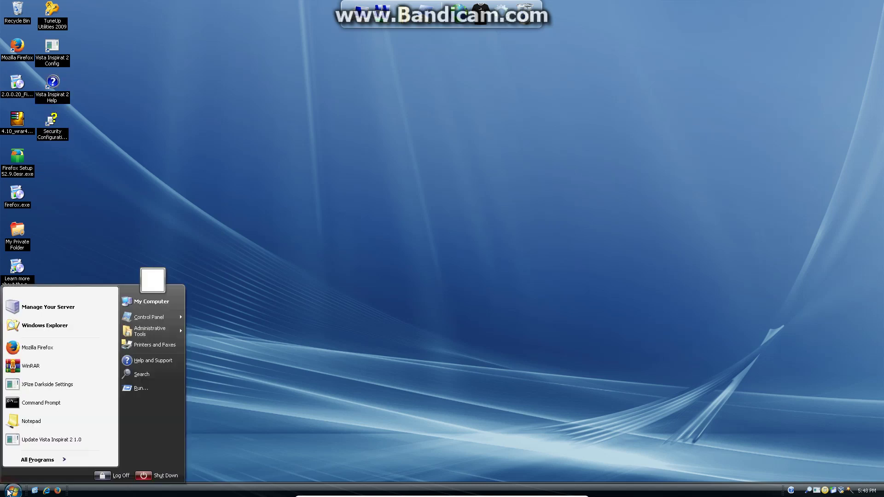
{"action": "left_click", "coordinate": [136, 387]}
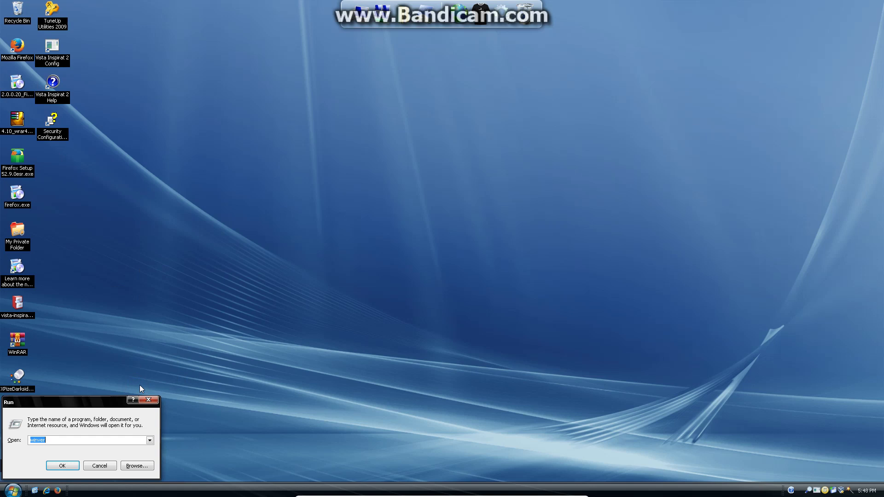
{"action": "key", "text": "Return"}
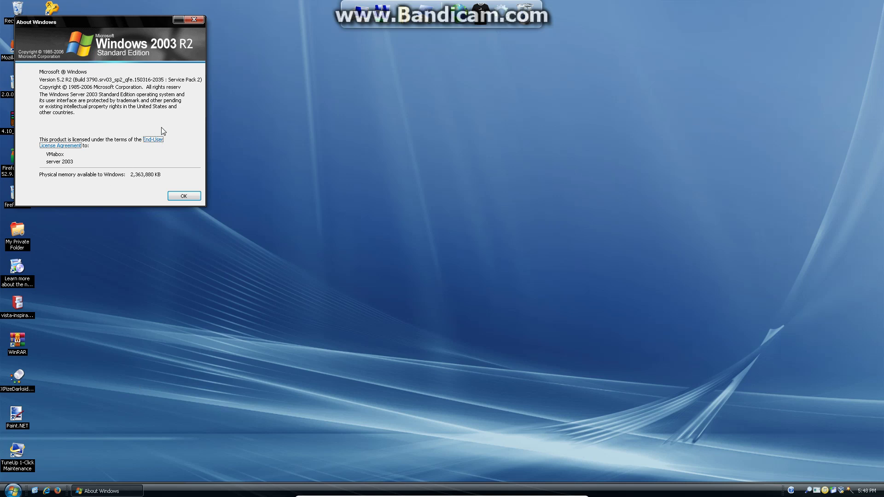
- Open the End-User License Agreement from About Windows and skim through its text
{"action": "left_click", "coordinate": [158, 139]}
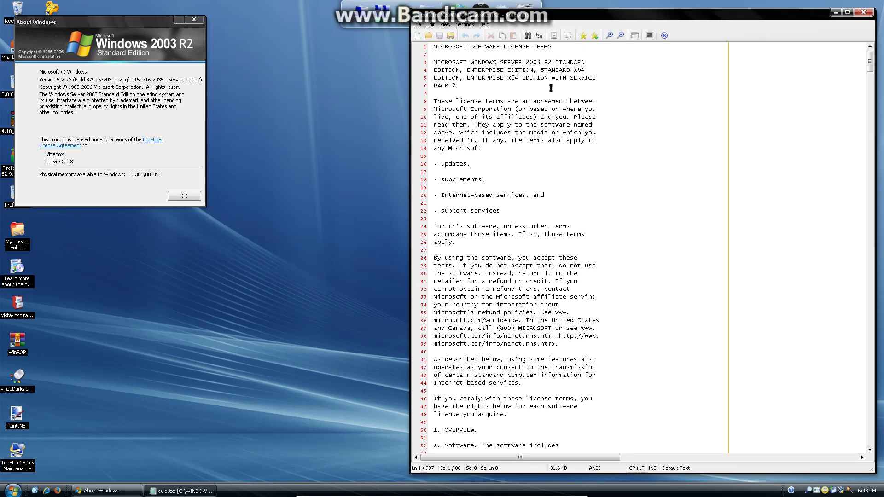
{"action": "scroll", "coordinate": [507, 96], "scroll_direction": "down", "scroll_amount": 9}
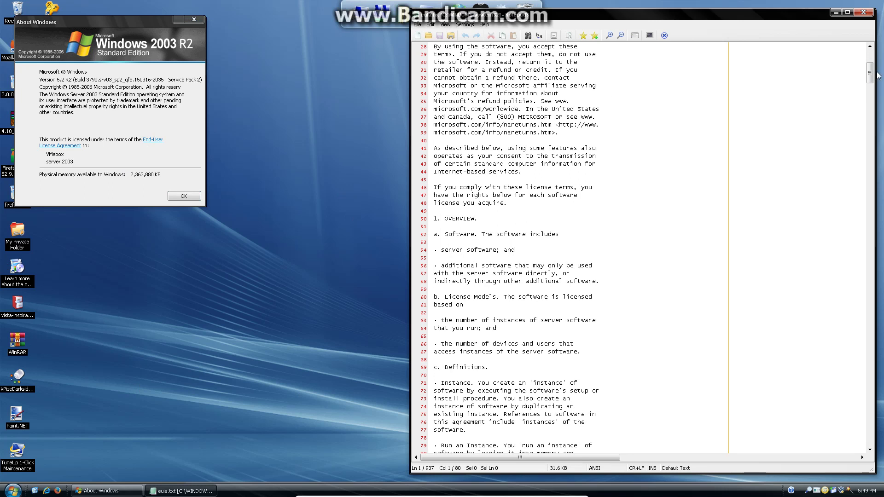
{"action": "left_click_drag", "start_coordinate": [870, 73], "coordinate": [870, 82]}
{"action": "left_click_drag", "start_coordinate": [866, 117], "coordinate": [852, 48]}
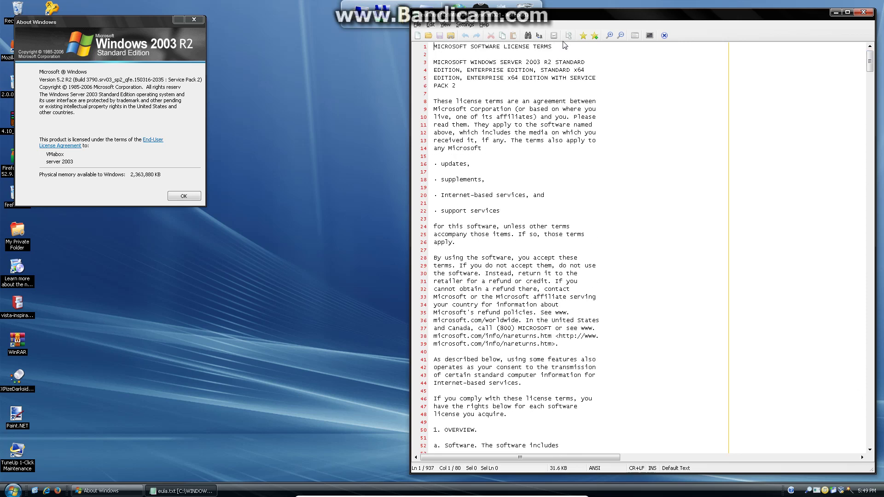
- View Notepad3's command line help and About information, and close the license text and About Windows
{"action": "left_click", "coordinate": [485, 25]}
{"action": "left_click", "coordinate": [497, 42]}
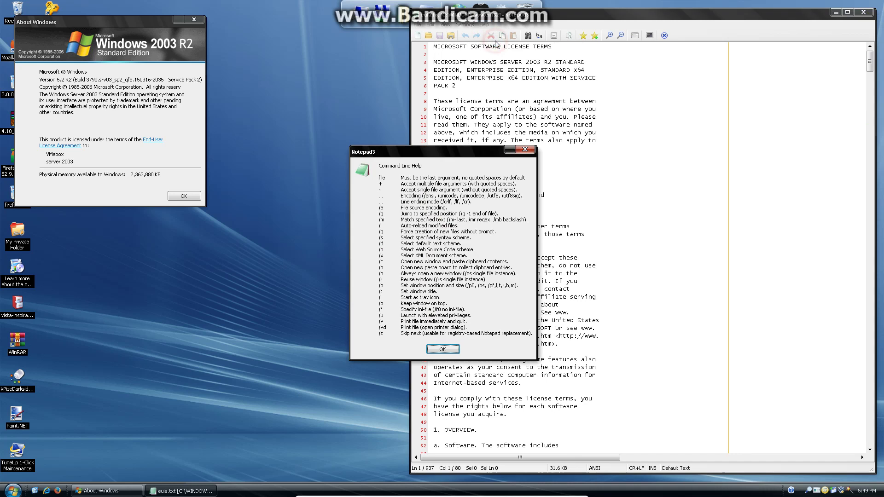
{"action": "left_click", "coordinate": [443, 350]}
{"action": "left_click", "coordinate": [485, 25]}
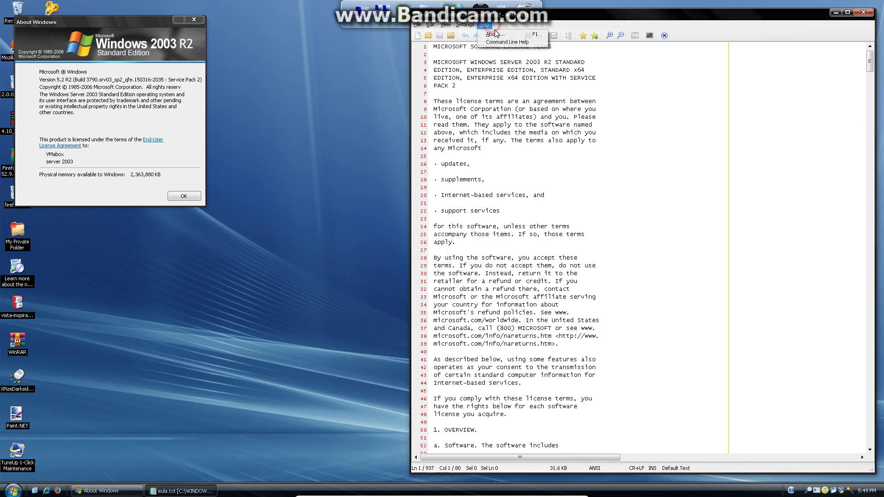
{"action": "left_click", "coordinate": [495, 34]}
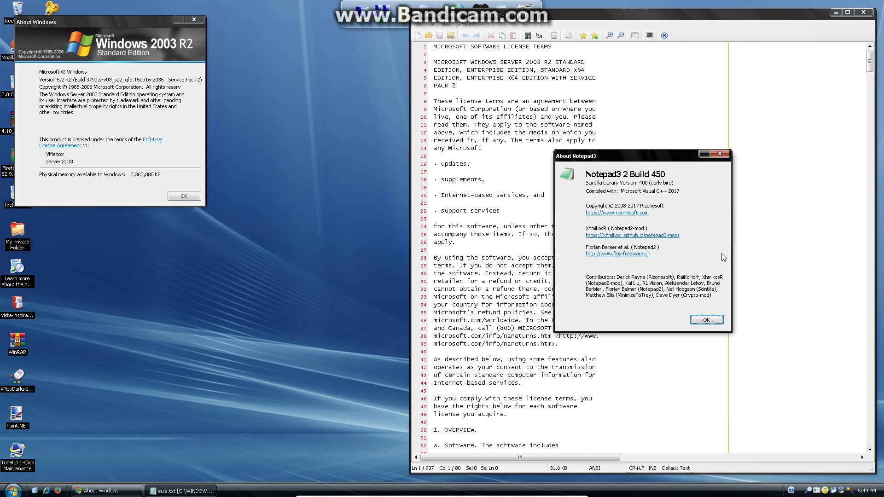
{"action": "left_click", "coordinate": [707, 319]}
{"action": "left_click", "coordinate": [864, 12]}
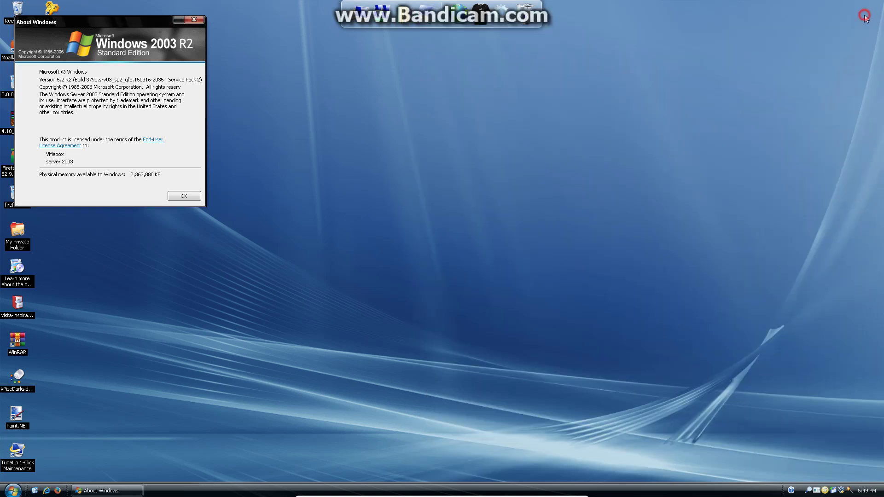
{"action": "left_click", "coordinate": [170, 192]}
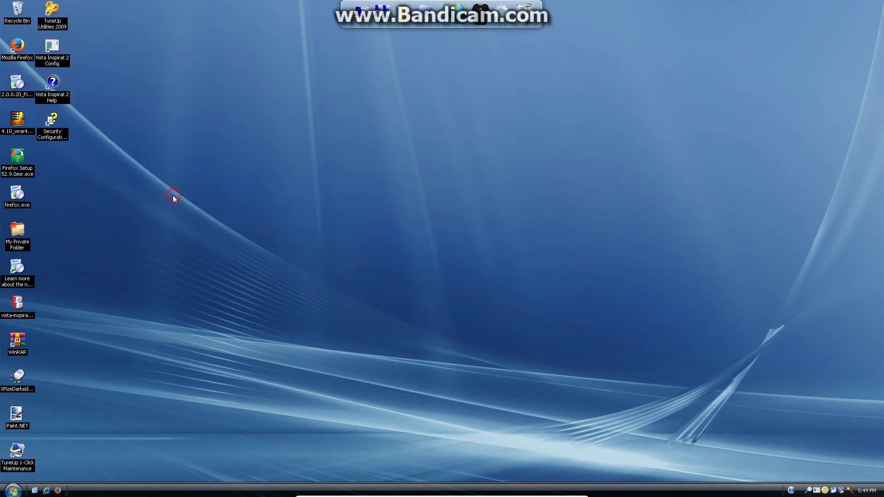
- View the general System Properties of My Computer, moving the dialog toward mid-screen, and close it without changes
{"action": "left_click", "coordinate": [6, 487]}
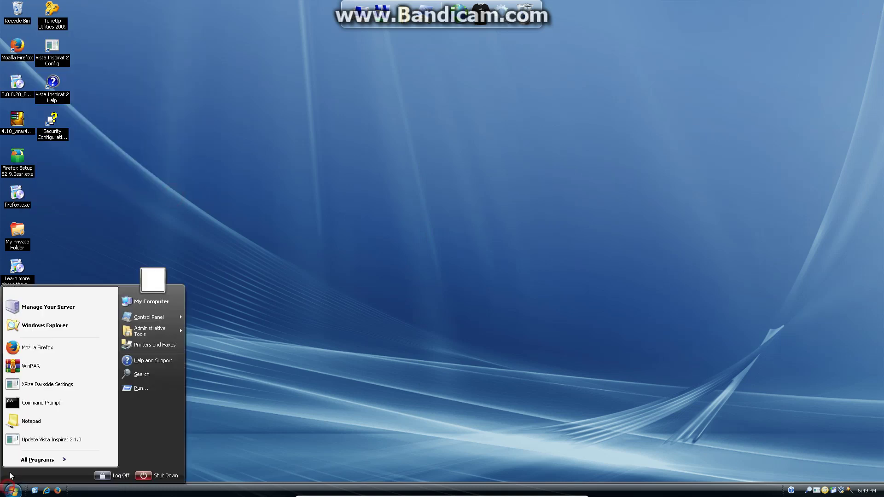
{"action": "right_click", "coordinate": [135, 302]}
{"action": "left_click", "coordinate": [181, 391]}
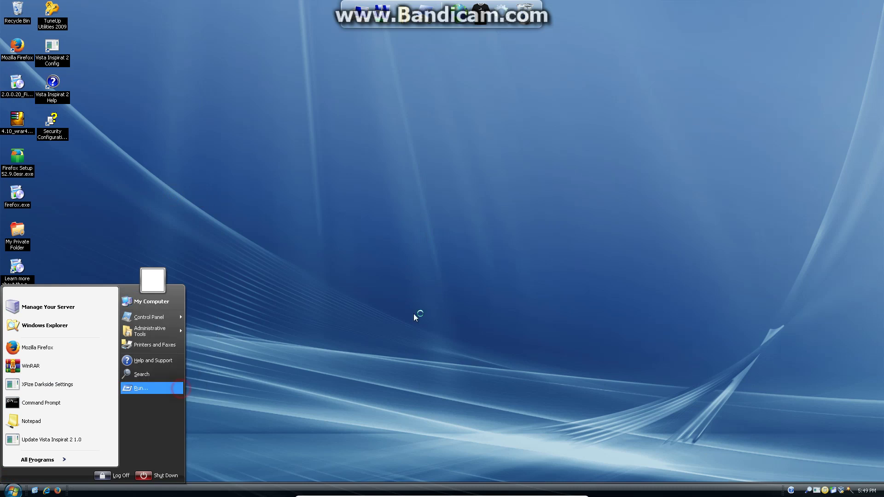
{"action": "left_click_drag", "start_coordinate": [173, 89], "coordinate": [410, 108]}
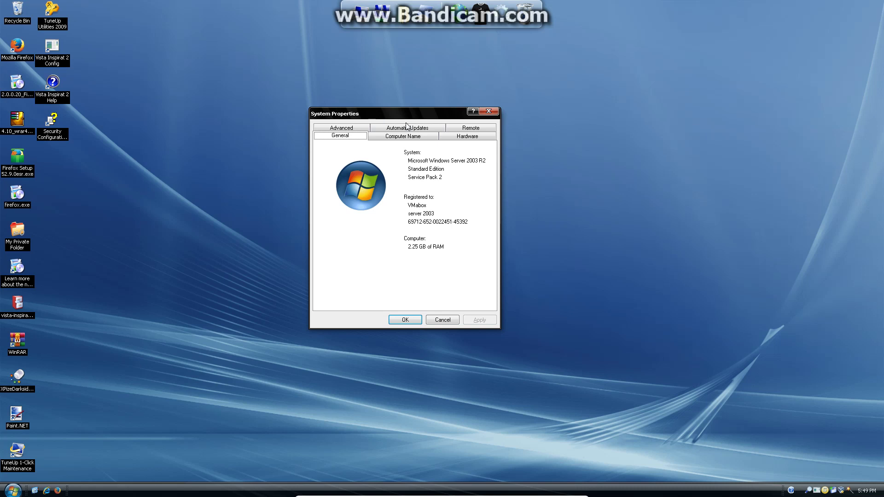
{"action": "left_click", "coordinate": [441, 320]}
{"action": "left_click", "coordinate": [12, 490]}
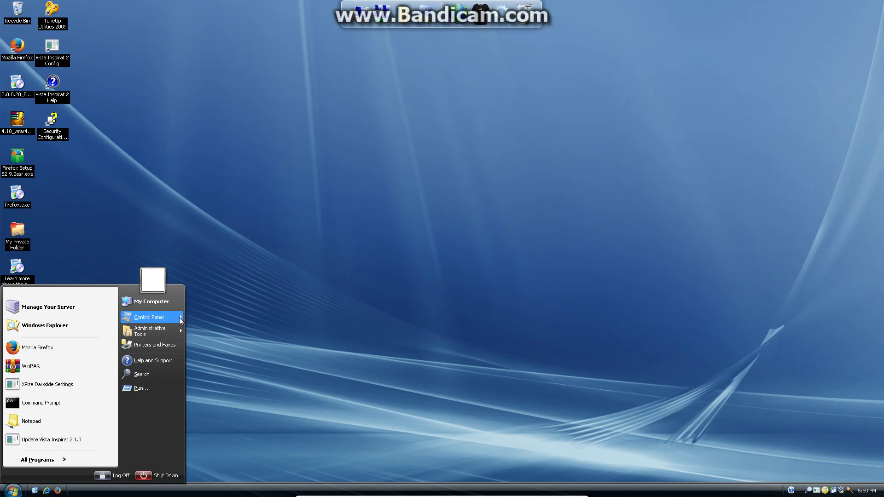
{"action": "mouse_move", "coordinate": [179, 331]}
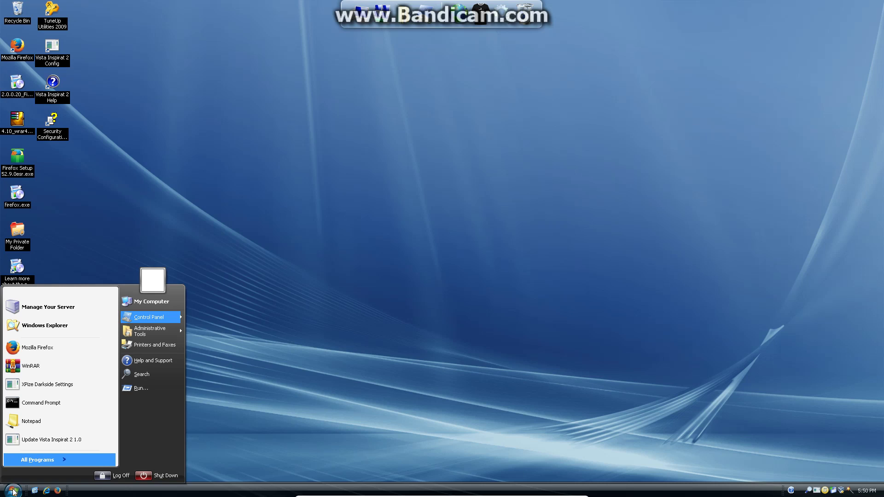
{"action": "left_click", "coordinate": [12, 490]}
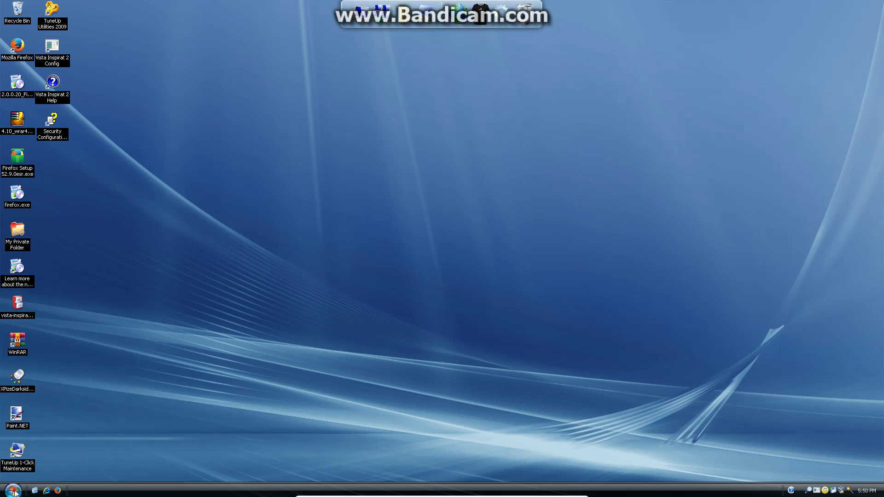
- Launch 7-Zip File Manager from the installed programs, view its About information, and close it
{"action": "left_click", "coordinate": [11, 490]}
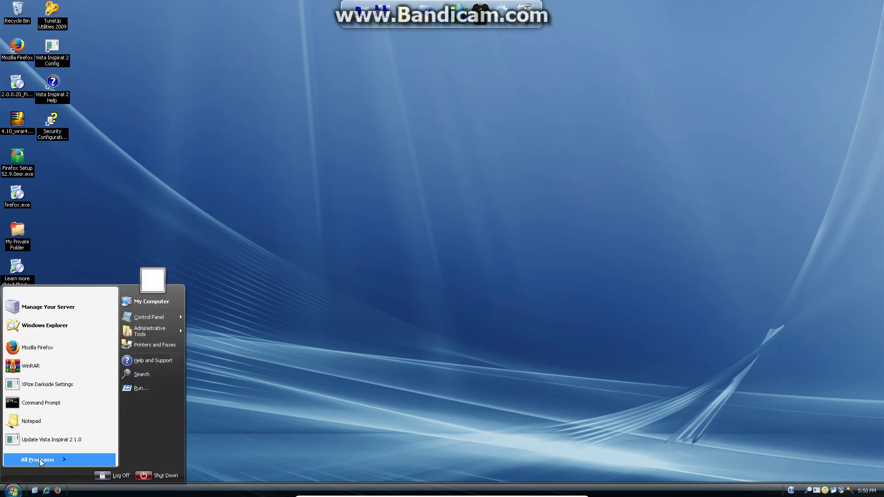
{"action": "left_click", "coordinate": [40, 460]}
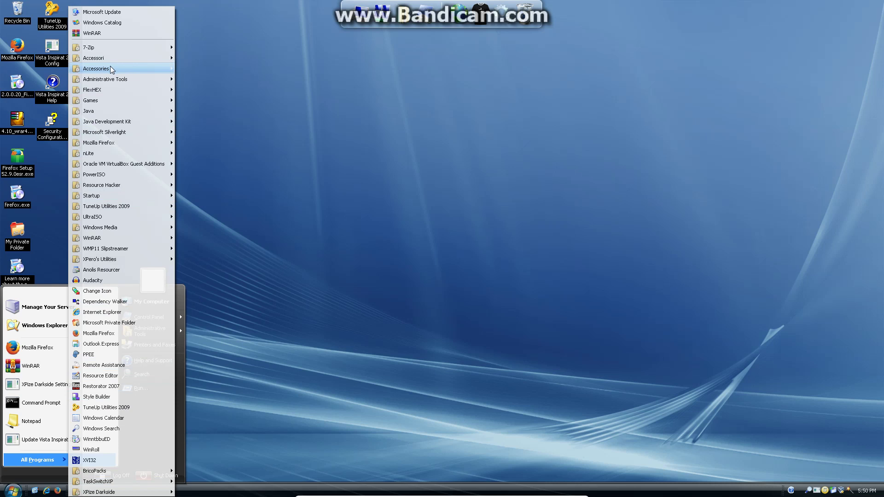
{"action": "mouse_move", "coordinate": [118, 49]}
{"action": "left_click", "coordinate": [181, 47]}
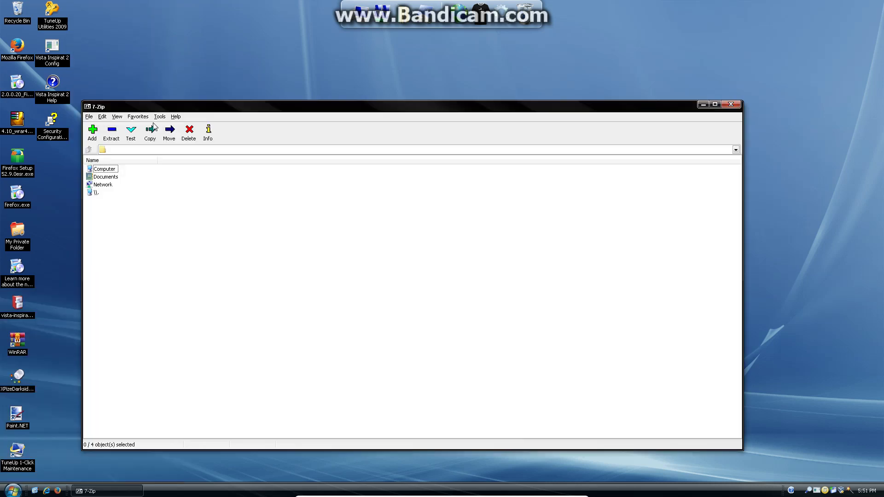
{"action": "left_click", "coordinate": [176, 117]}
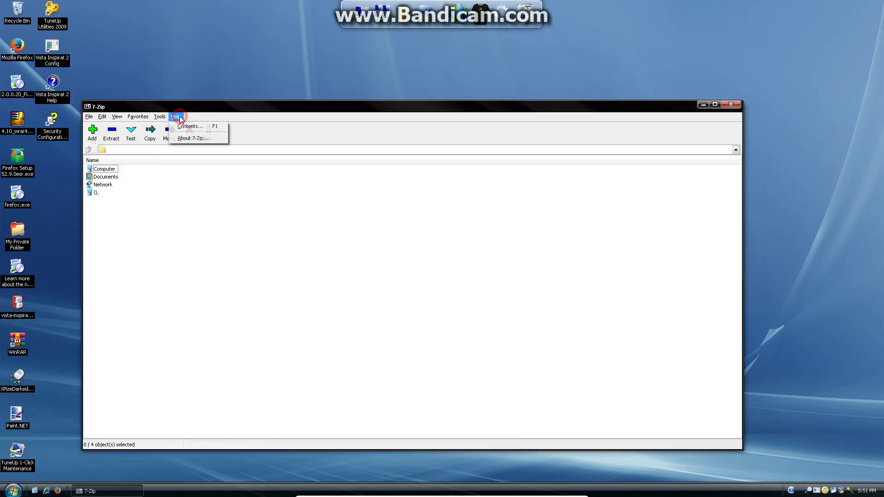
{"action": "left_click", "coordinate": [187, 139]}
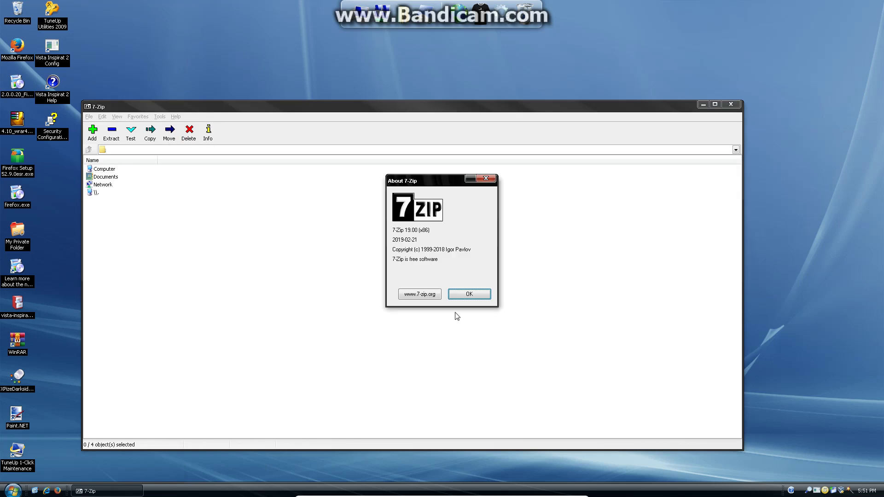
{"action": "left_click", "coordinate": [482, 297]}
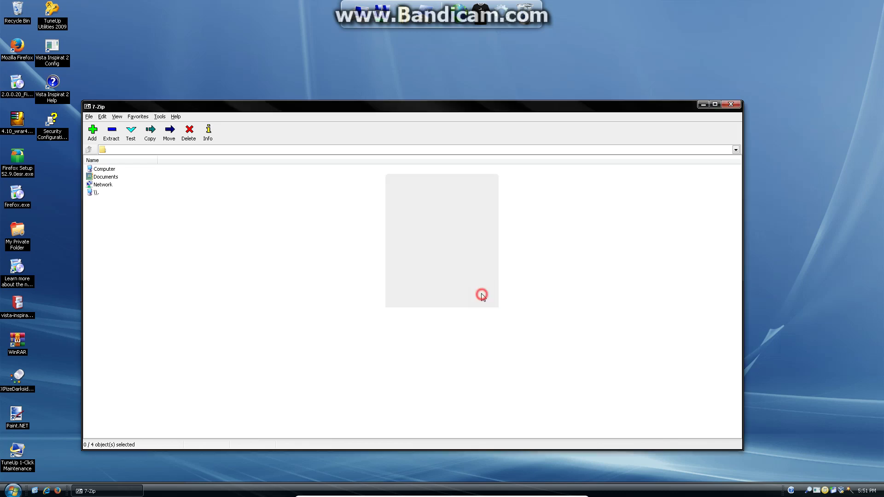
{"action": "left_click", "coordinate": [733, 105]}
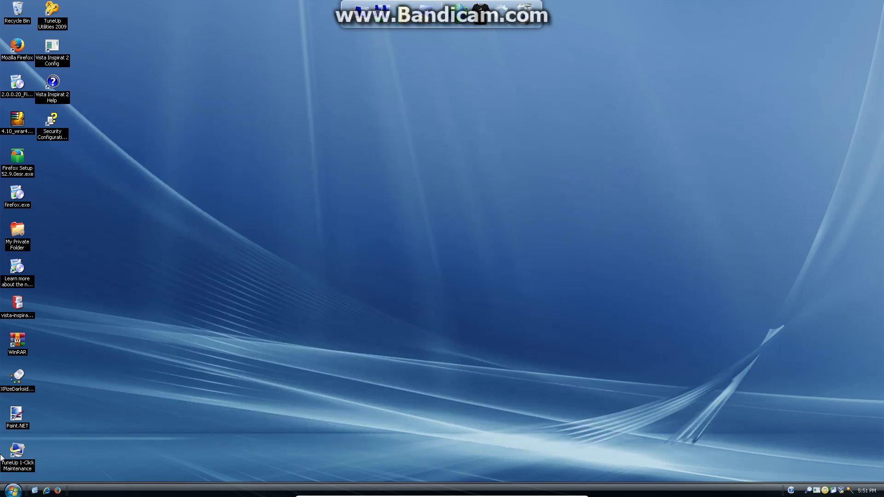
- Launch XPize Darkside Settings from the installed programs, look at its desktop options and version information, and close it
{"action": "left_click", "coordinate": [12, 490]}
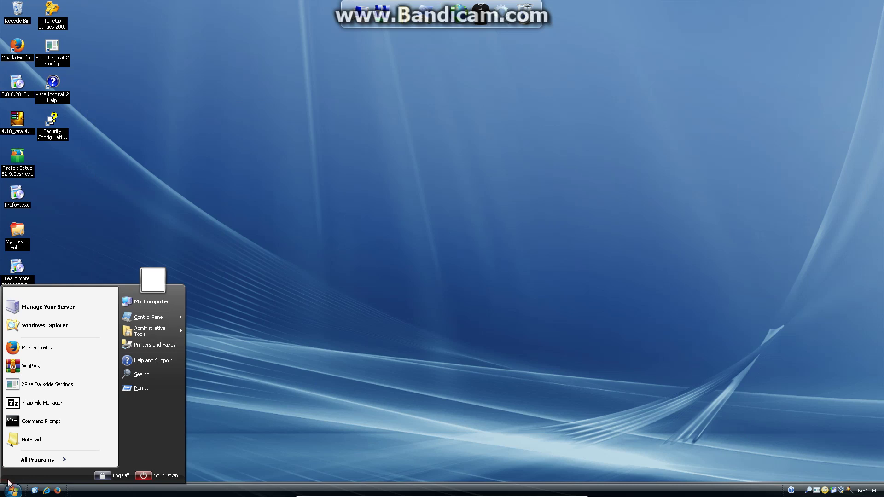
{"action": "left_click", "coordinate": [25, 461]}
{"action": "mouse_move", "coordinate": [121, 492]}
{"action": "left_click", "coordinate": [190, 491]}
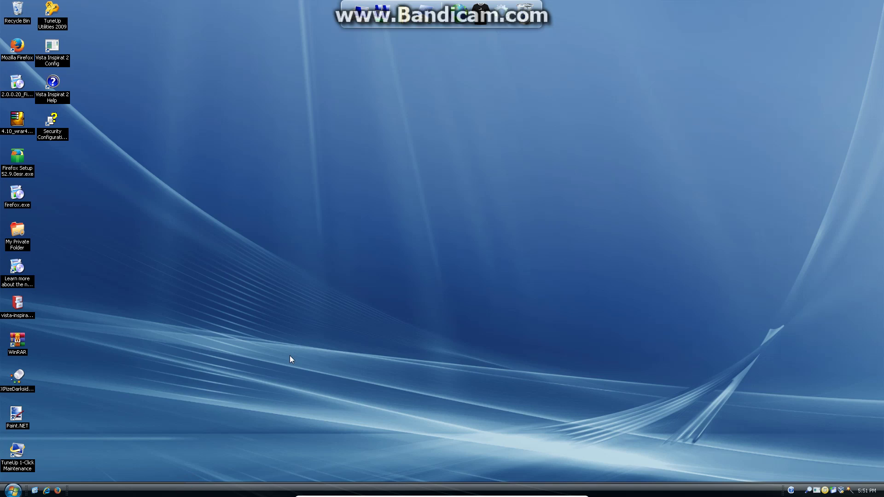
{"action": "left_click", "coordinate": [417, 212]}
{"action": "left_click", "coordinate": [507, 211]}
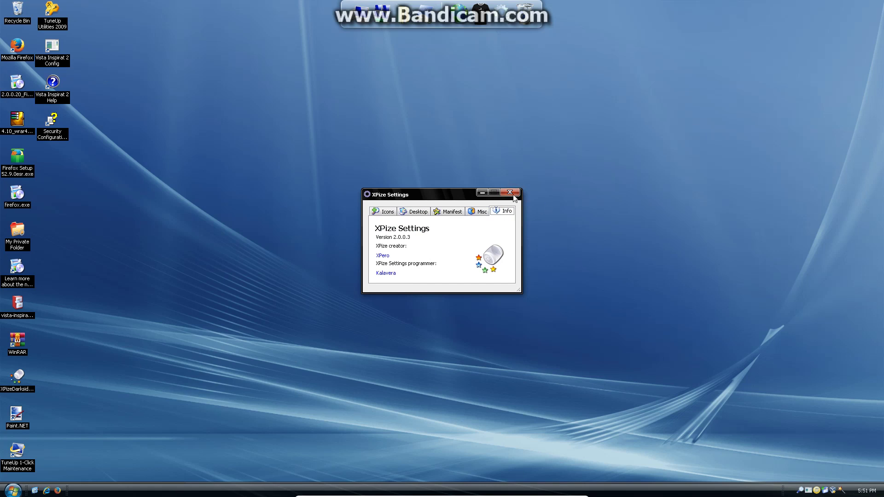
- Launch Vista Inspirat 2 Config from the desktop and open its help in English
{"action": "double_click", "coordinate": [51, 52]}
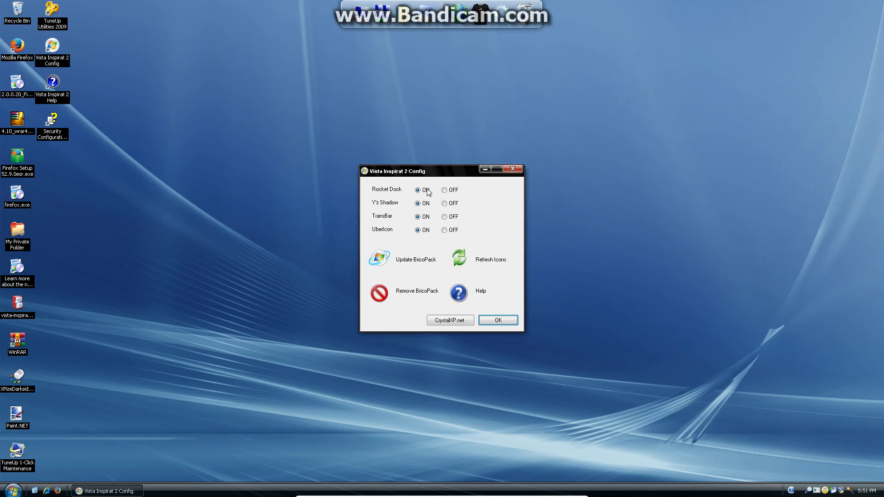
{"action": "left_click", "coordinate": [481, 292]}
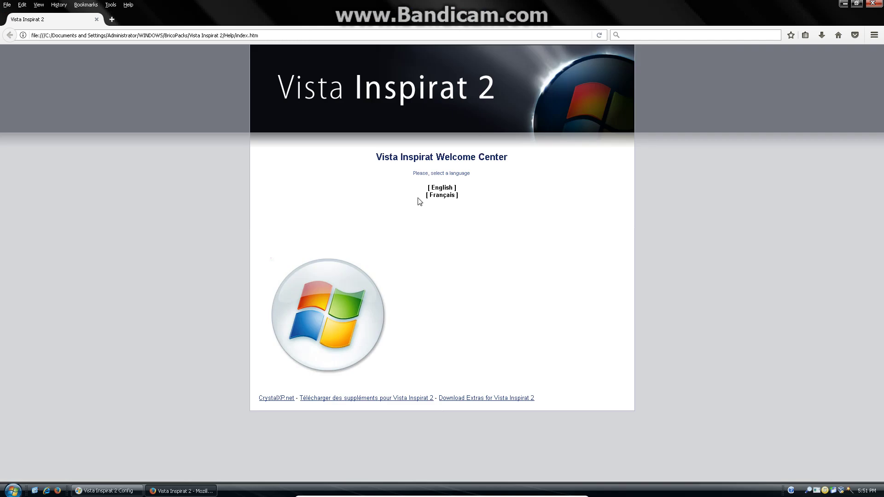
{"action": "left_click", "coordinate": [446, 188]}
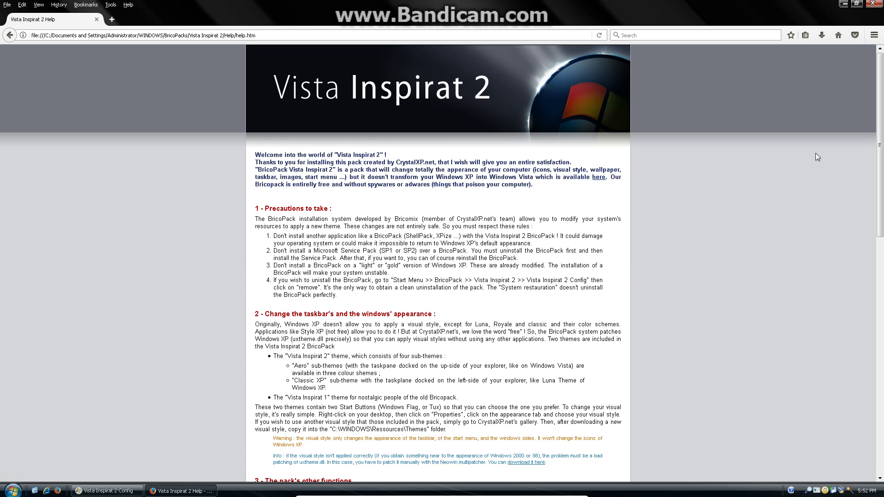
- Skim the Vista Inspirat 2 help page from the precautions through the CrystalXP.net section and return to its beginning
{"action": "scroll", "coordinate": [874, 132], "scroll_direction": "down", "scroll_amount": 5}
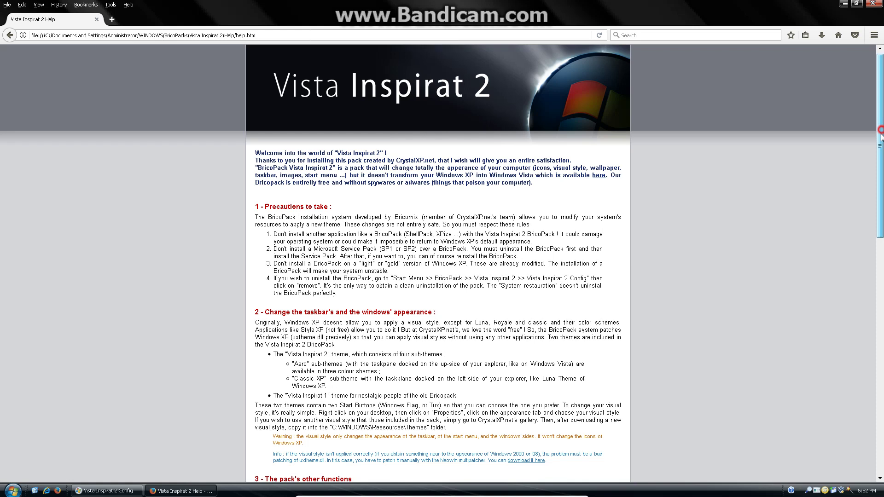
{"action": "scroll", "coordinate": [437, 263], "scroll_direction": "down", "scroll_amount": 2}
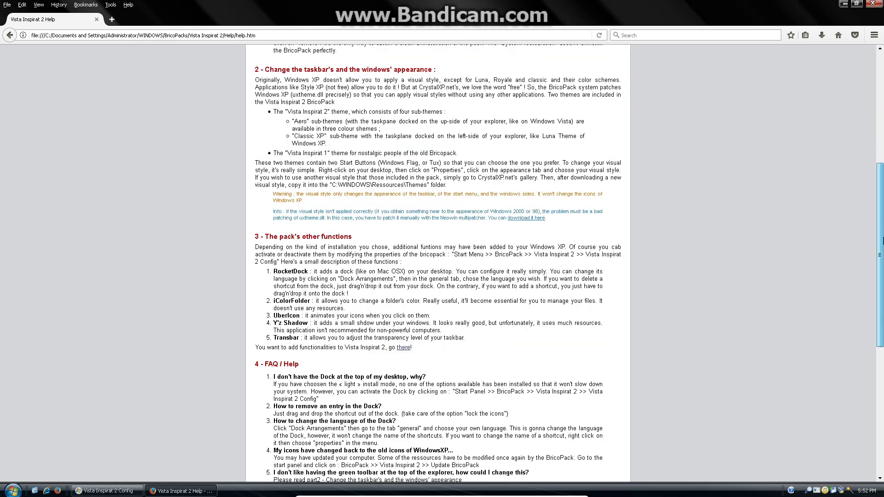
{"action": "scroll", "coordinate": [882, 244], "scroll_direction": "down", "scroll_amount": 3}
{"action": "scroll", "coordinate": [882, 331], "scroll_direction": "down", "scroll_amount": 5}
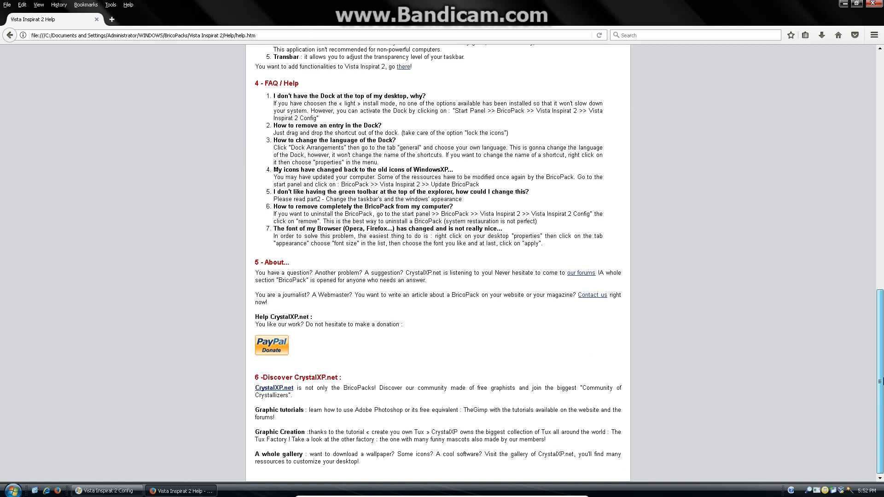
{"action": "scroll", "coordinate": [881, 385], "scroll_direction": "up", "scroll_amount": 5}
{"action": "scroll", "coordinate": [883, 293], "scroll_direction": "down", "scroll_amount": 4}
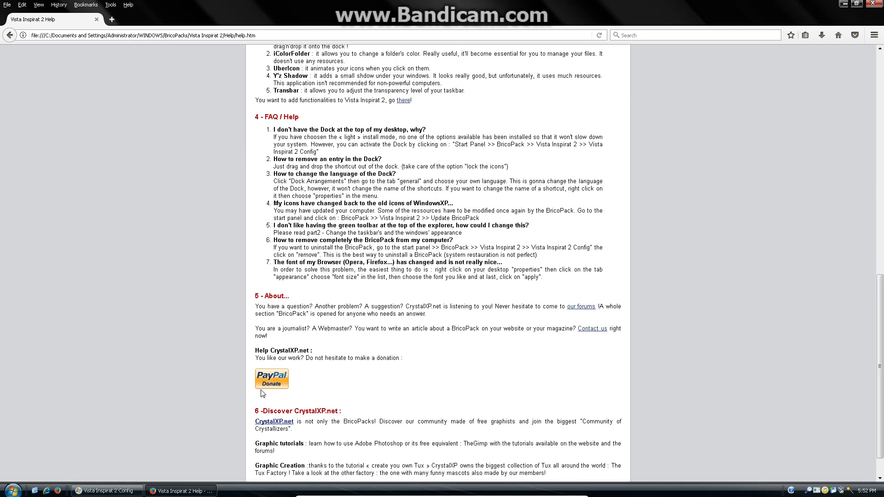
{"action": "scroll", "coordinate": [253, 385], "scroll_direction": "up", "scroll_amount": 2}
{"action": "scroll", "coordinate": [253, 384], "scroll_direction": "down", "scroll_amount": 2}
{"action": "scroll", "coordinate": [253, 384], "scroll_direction": "up", "scroll_amount": 7}
{"action": "scroll", "coordinate": [233, 307], "scroll_direction": "up", "scroll_amount": 8}
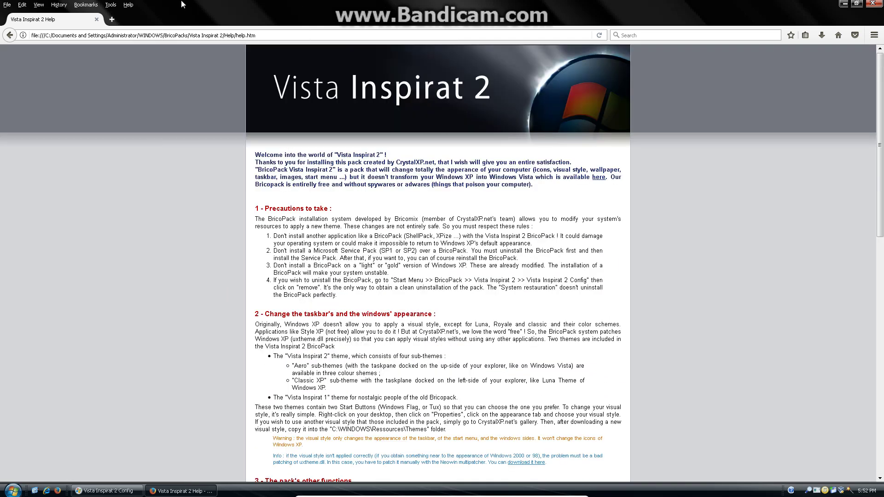
- View Firefox's About information, then close the browser and Vista Inspirat 2 Config without changes
{"action": "left_click", "coordinate": [128, 5]}
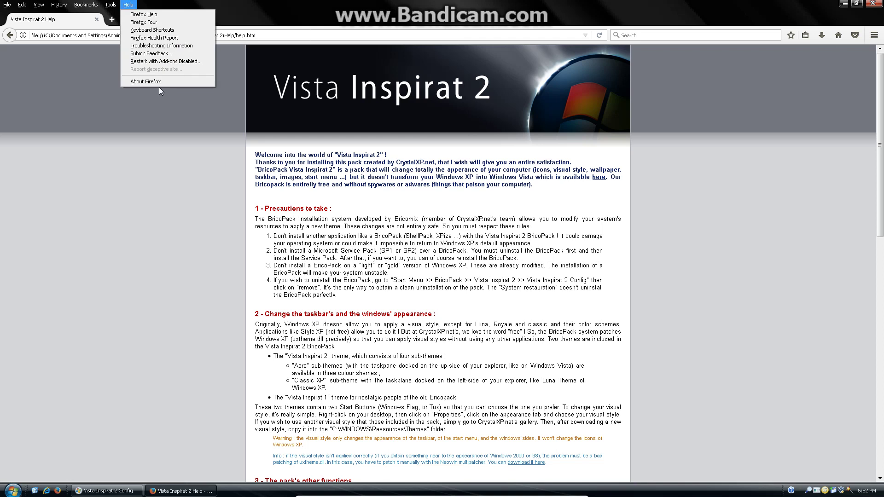
{"action": "left_click", "coordinate": [146, 81]}
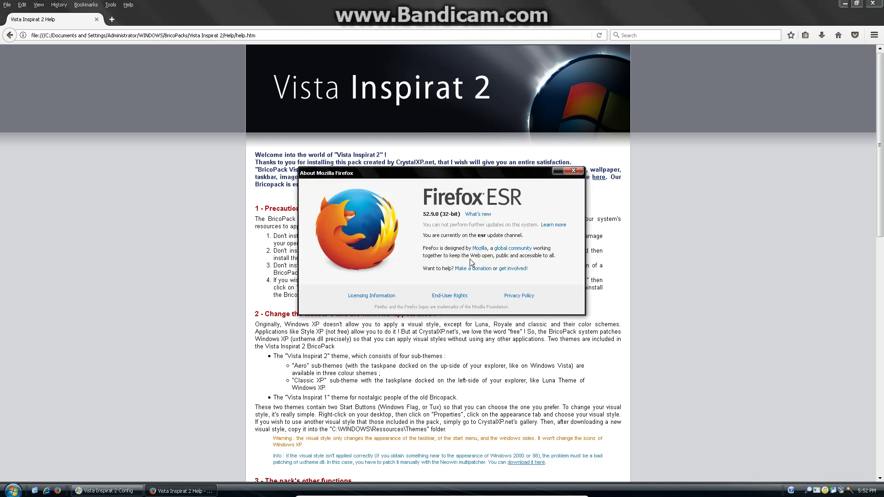
{"action": "left_click", "coordinate": [573, 171]}
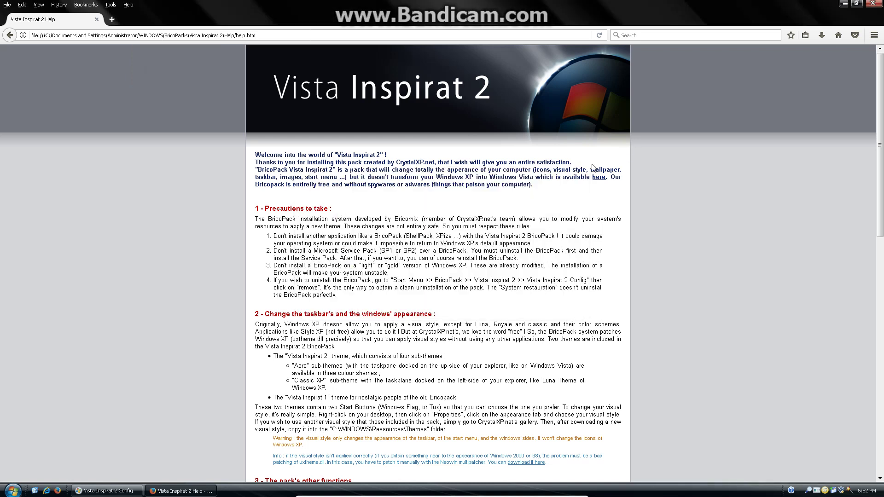
{"action": "left_click", "coordinate": [873, 3]}
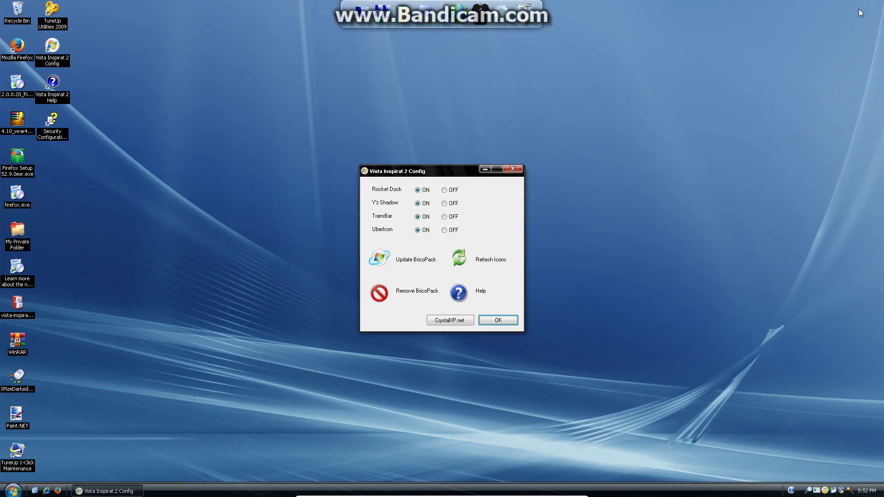
{"action": "left_click", "coordinate": [511, 169]}
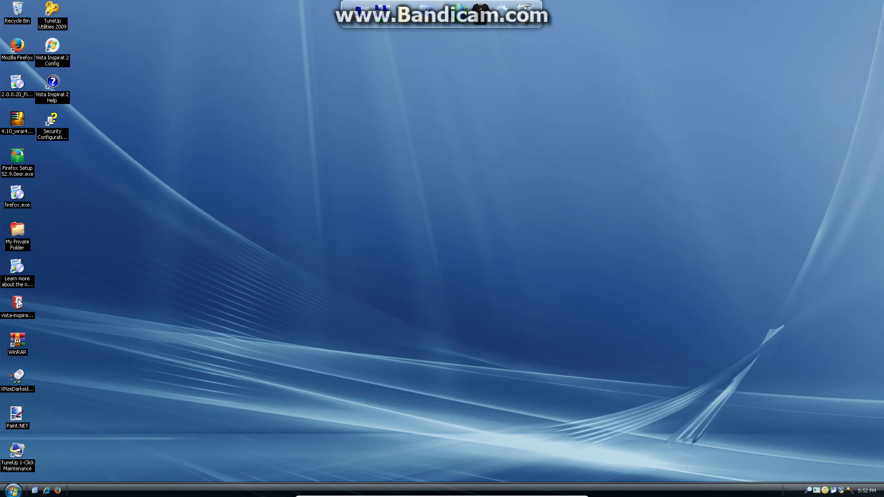
- Launch WinRAR and view the archive information, comment and SFX details of the vista-inspirat ZIP on the desktop
{"action": "double_click", "coordinate": [19, 338]}
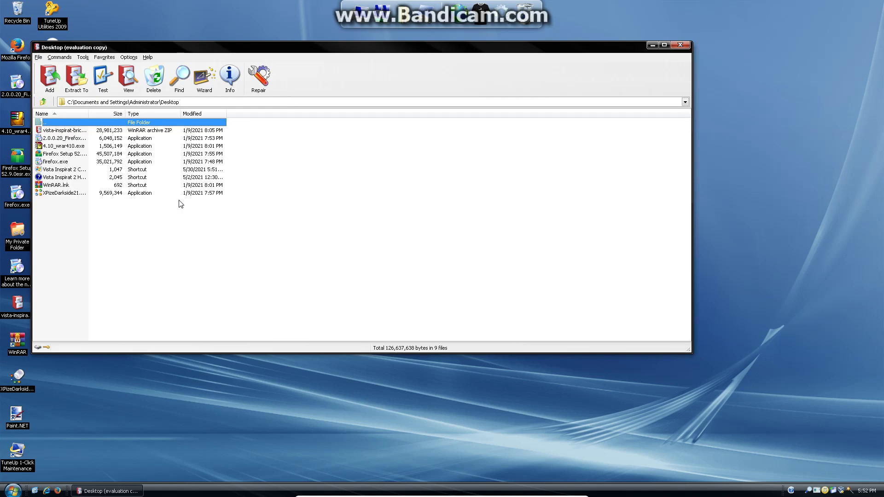
{"action": "left_click", "coordinate": [399, 203]}
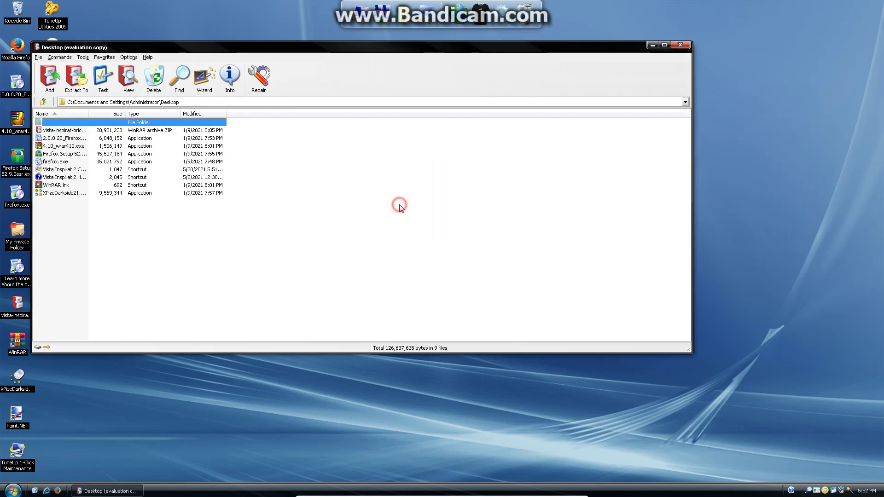
{"action": "left_click", "coordinate": [166, 129]}
{"action": "left_click", "coordinate": [232, 77]}
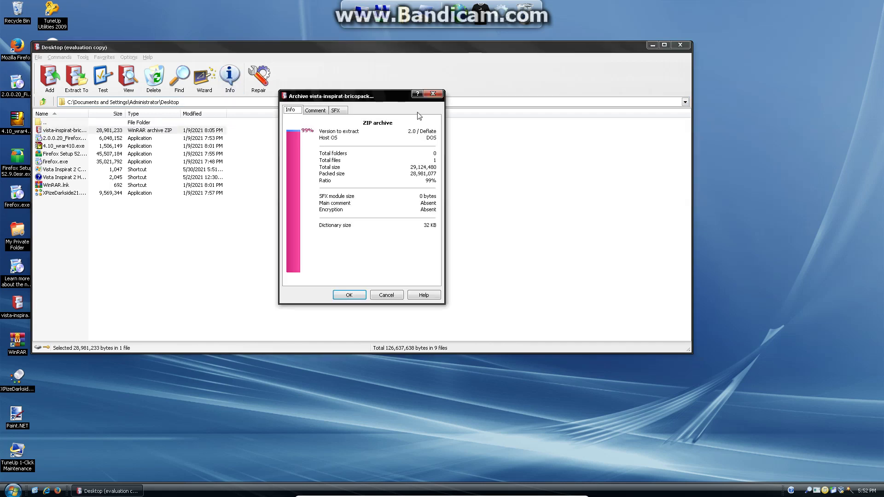
{"action": "left_click", "coordinate": [320, 111]}
{"action": "left_click", "coordinate": [335, 110]}
{"action": "left_click", "coordinate": [291, 110]}
{"action": "left_click", "coordinate": [440, 94]}
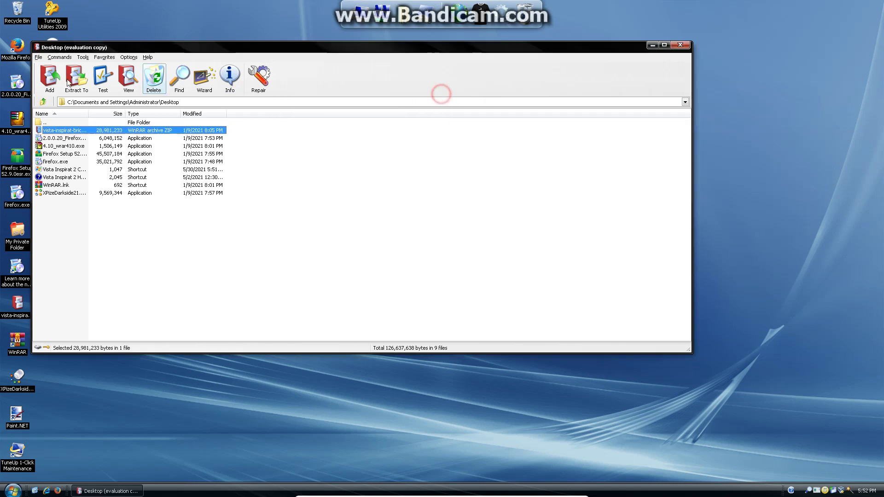
- Try to show archive information for the parent folder entry in WinRAR's file list
{"action": "left_click", "coordinate": [74, 123]}
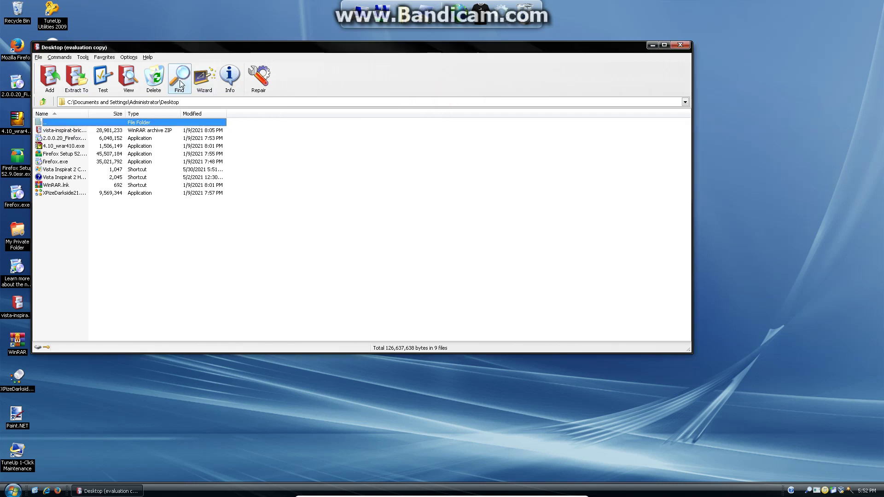
{"action": "left_click", "coordinate": [233, 86]}
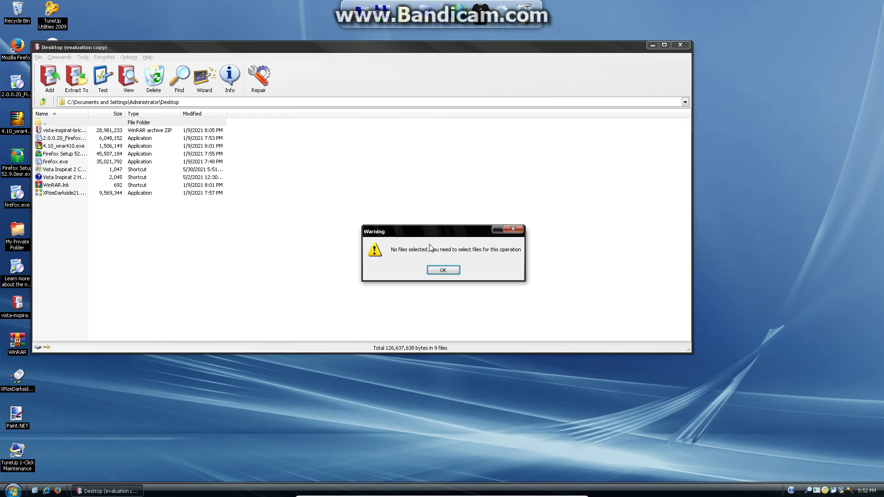
{"action": "left_click", "coordinate": [438, 271]}
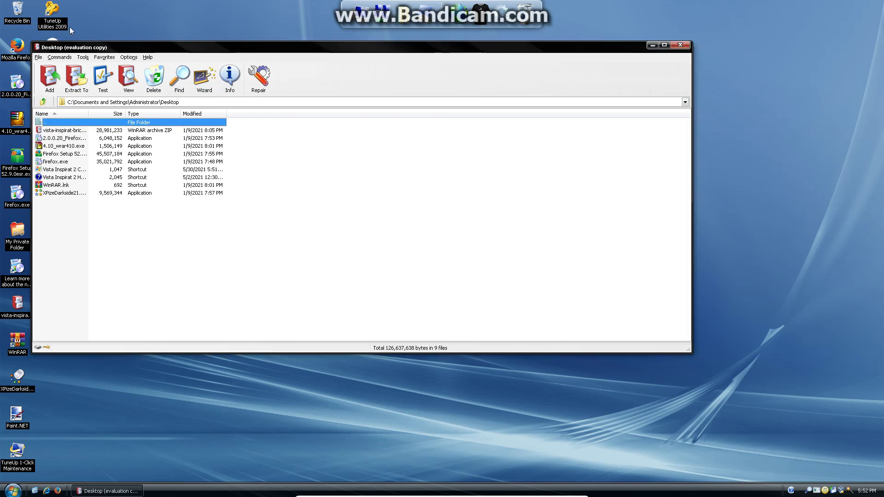
- View WinRAR's About information and close it together with the WinRAR window
{"action": "left_click", "coordinate": [146, 58]}
{"action": "left_click", "coordinate": [155, 90]}
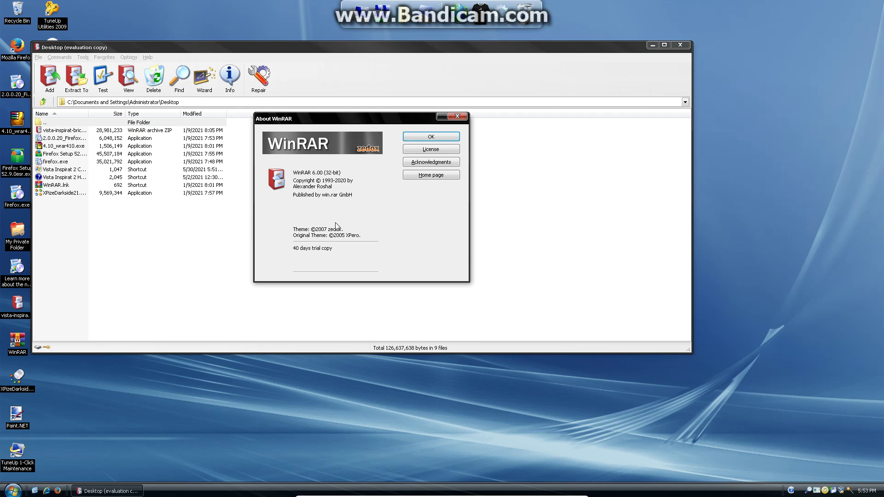
{"action": "left_click", "coordinate": [456, 117]}
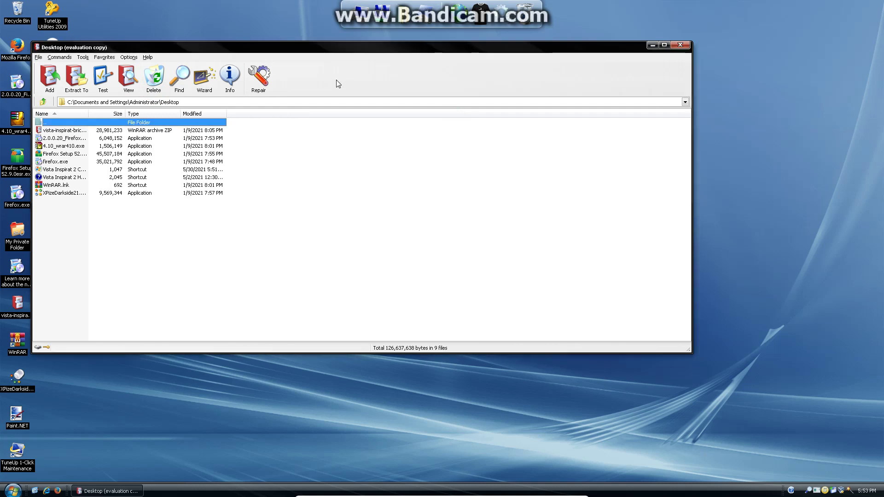
{"action": "left_click", "coordinate": [679, 45]}
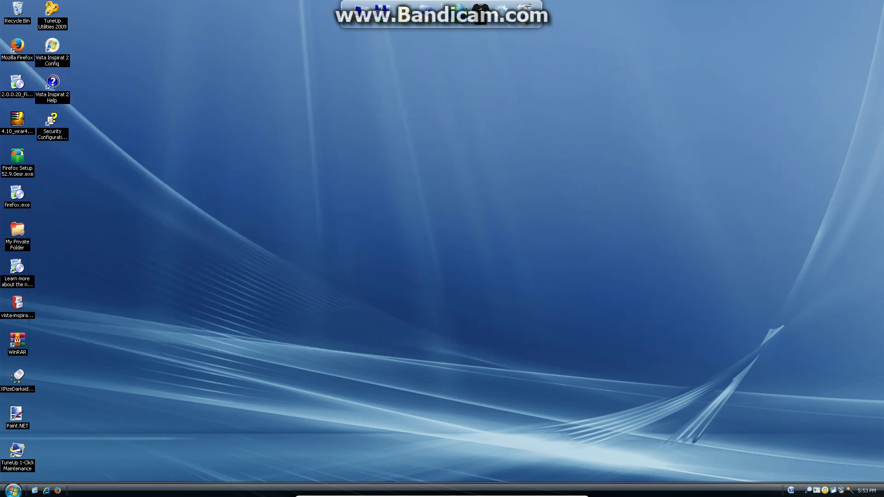
- Open My Computer, view the general properties of Local Disk (C:), and dismiss them without changes
{"action": "left_click", "coordinate": [14, 489]}
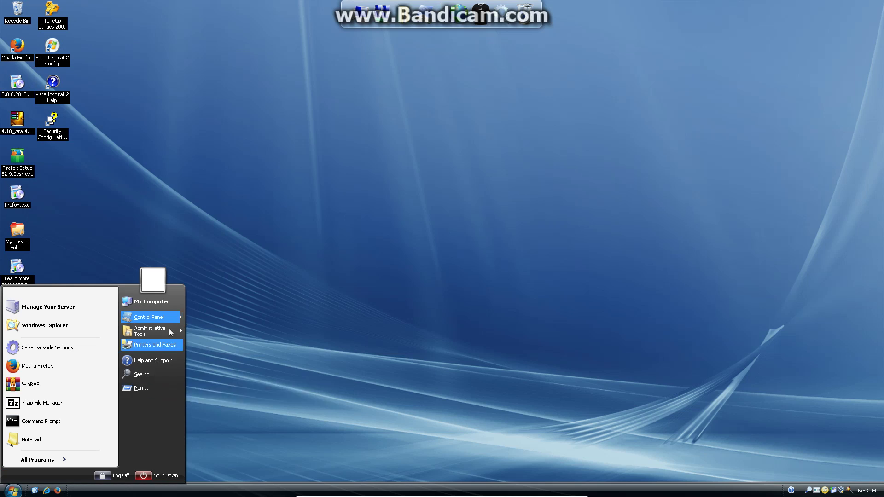
{"action": "left_click", "coordinate": [165, 303]}
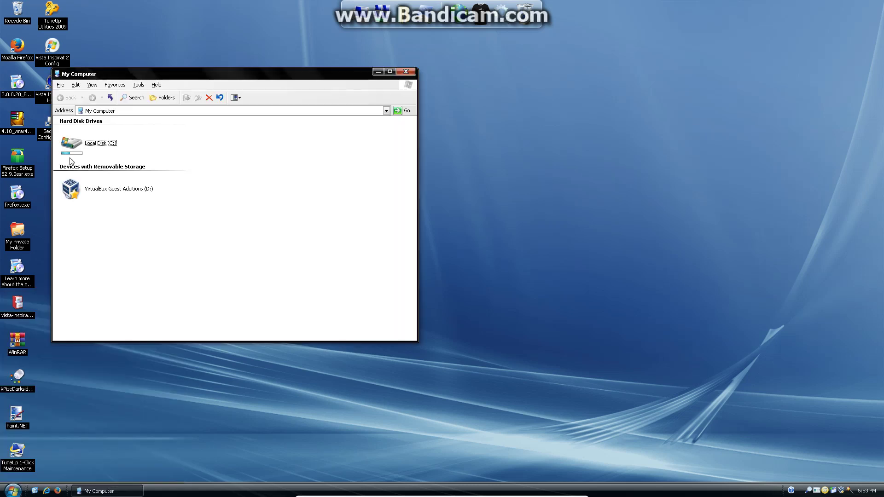
{"action": "left_click", "coordinate": [73, 146]}
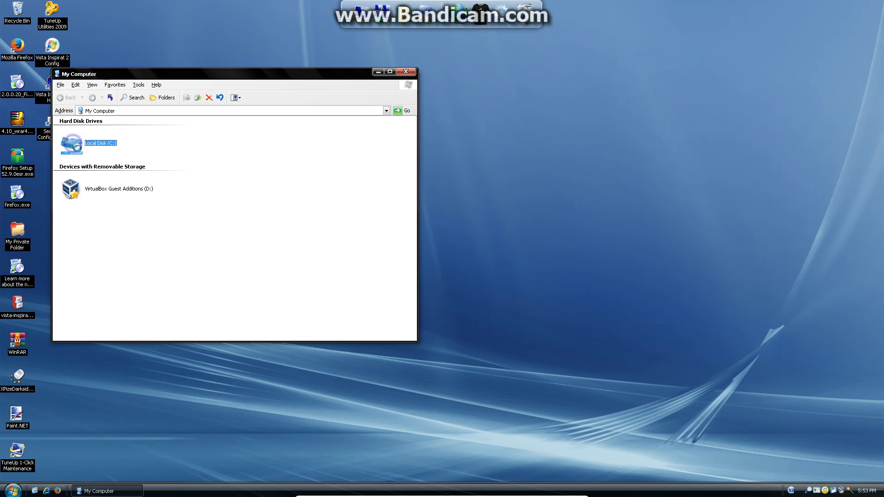
{"action": "right_click", "coordinate": [74, 146]}
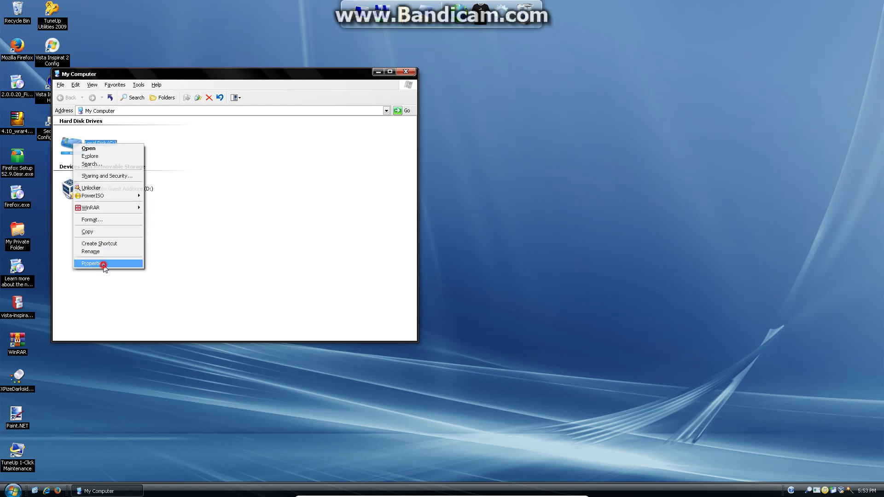
{"action": "left_click", "coordinate": [101, 253]}
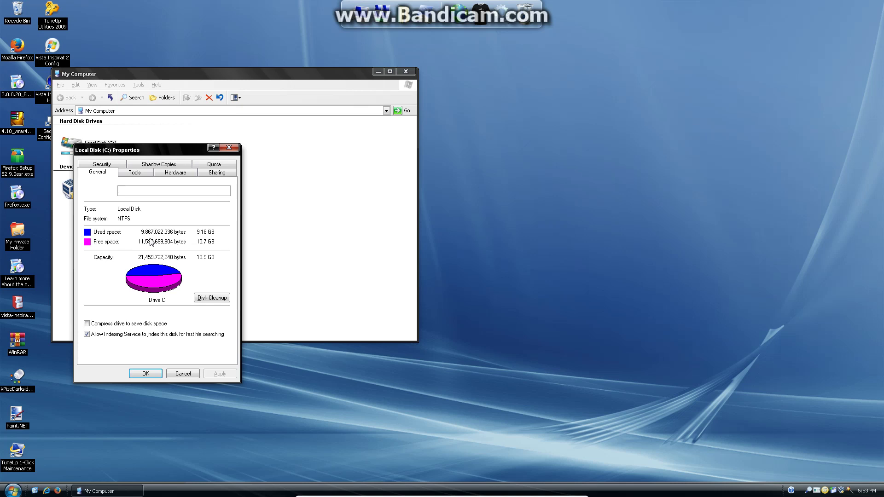
{"action": "left_click", "coordinate": [186, 375]}
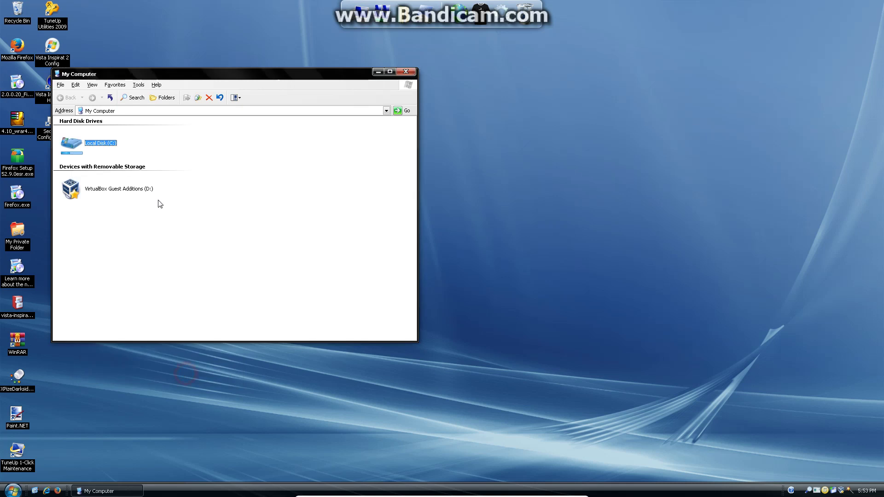
- Browse Local Disk (C:) to the XPize Darkside folder inside WINDOWS
{"action": "double_click", "coordinate": [93, 152]}
{"action": "left_click", "coordinate": [82, 152]}
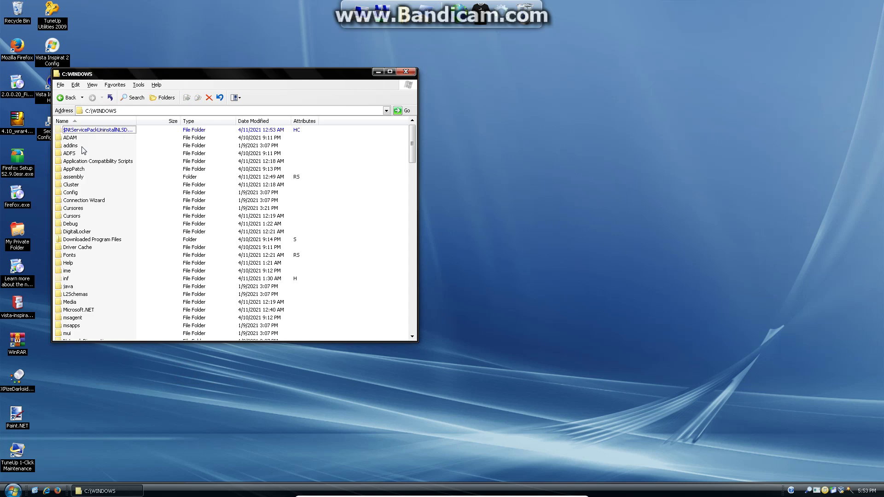
{"action": "scroll", "coordinate": [102, 200], "scroll_direction": "down", "scroll_amount": 4}
{"action": "scroll", "coordinate": [102, 200], "scroll_direction": "down", "scroll_amount": 6}
{"action": "left_click", "coordinate": [78, 279]}
{"action": "double_click", "coordinate": [78, 279]}
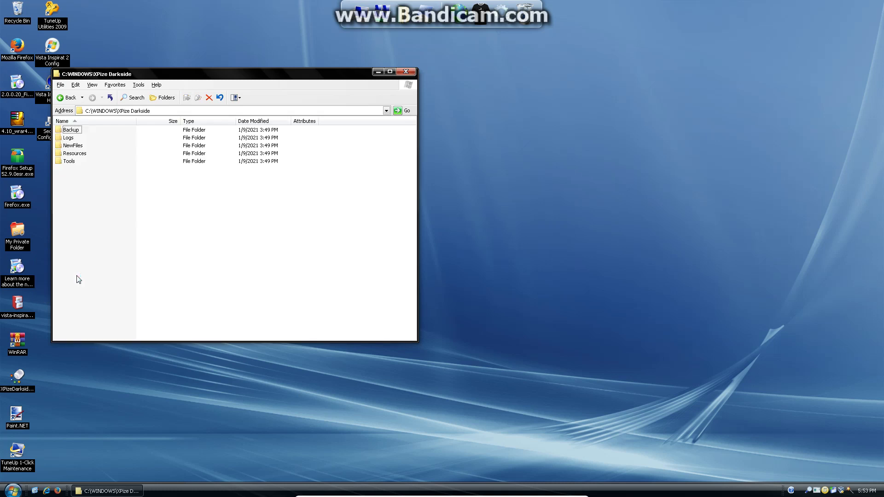
- Open the Resources subfolder of XPize Darkside and skim its list of system file folders
{"action": "left_click", "coordinate": [118, 146]}
{"action": "left_click", "coordinate": [66, 154]}
{"action": "double_click", "coordinate": [67, 154]}
{"action": "scroll", "coordinate": [96, 199], "scroll_direction": "down", "scroll_amount": 4}
{"action": "scroll", "coordinate": [92, 217], "scroll_direction": "down", "scroll_amount": 20}
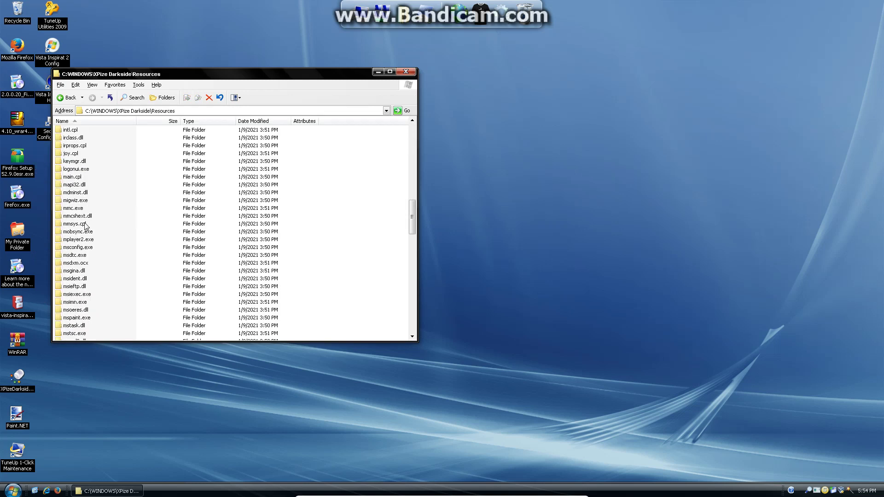
- Look inside the ntkrnlmp.exe folder under XPize Darkside Resources, and return to the root of drive C:
{"action": "left_click", "coordinate": [87, 223]}
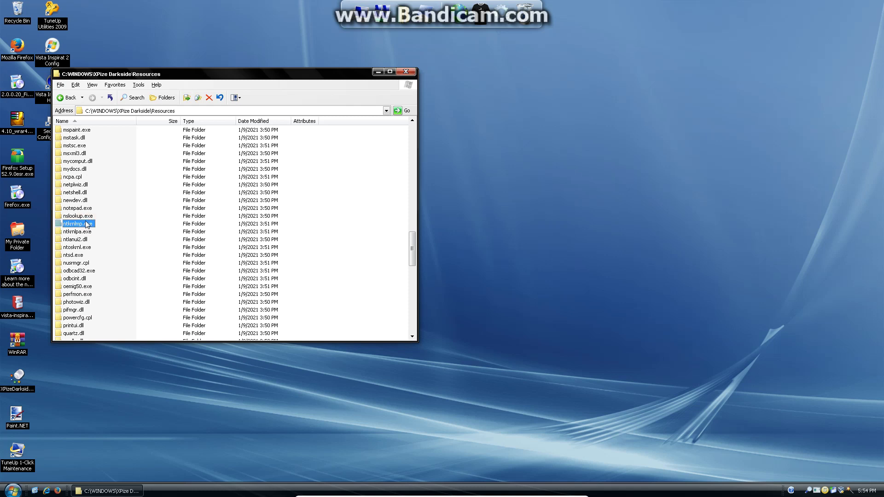
{"action": "double_click", "coordinate": [77, 224]}
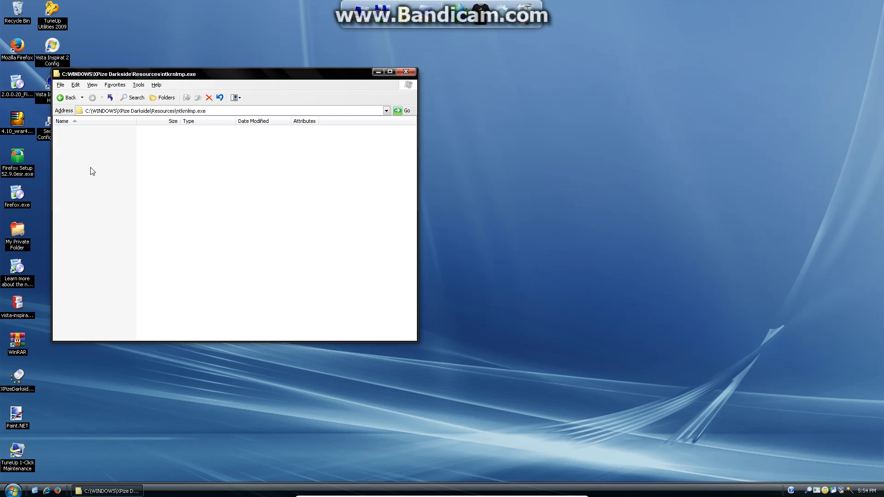
{"action": "left_click", "coordinate": [77, 97]}
{"action": "left_click", "coordinate": [78, 97]}
{"action": "left_click", "coordinate": [77, 97]}
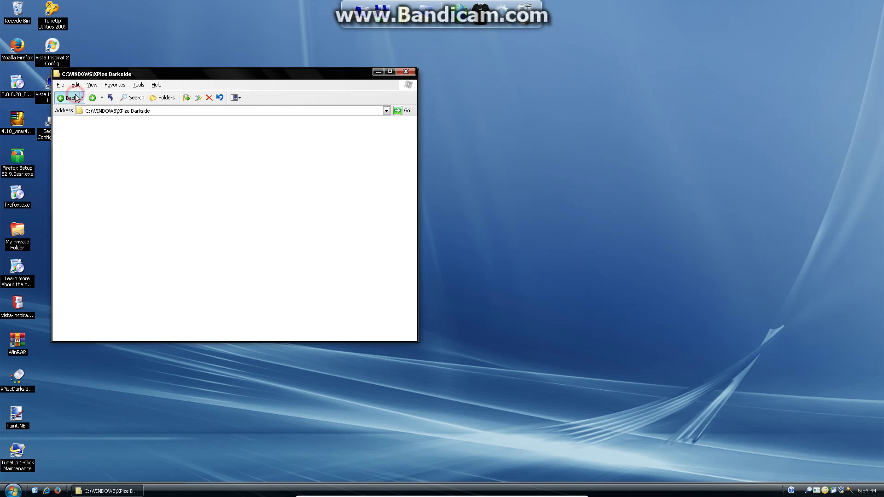
{"action": "left_click", "coordinate": [78, 98]}
- View the About Windows information from the C: folder window, dismiss it and close the window
{"action": "left_click", "coordinate": [157, 84]}
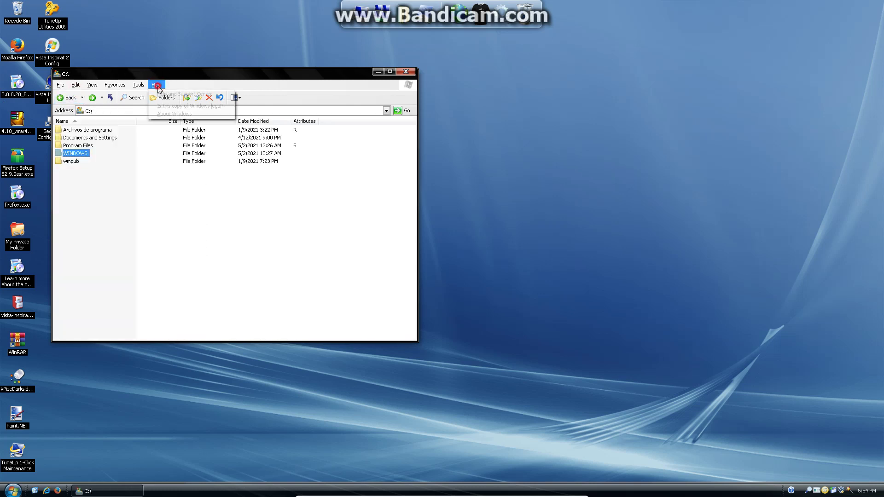
{"action": "left_click", "coordinate": [170, 113]}
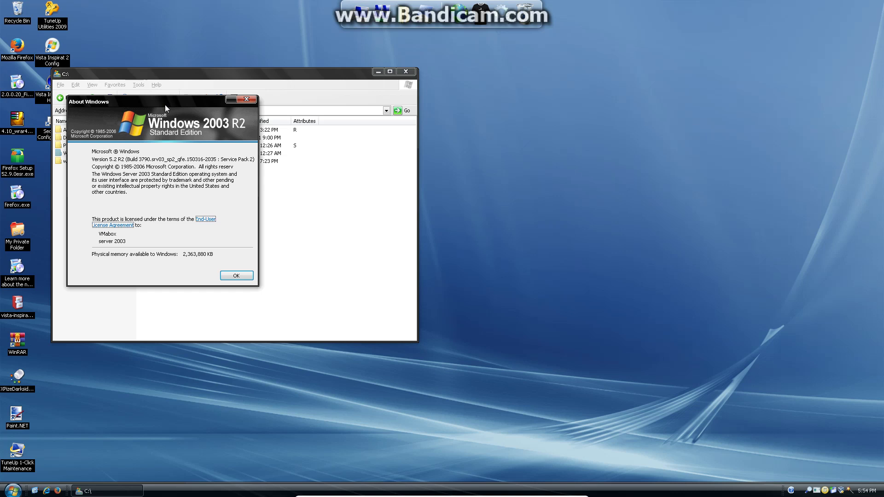
{"action": "left_click", "coordinate": [238, 275]}
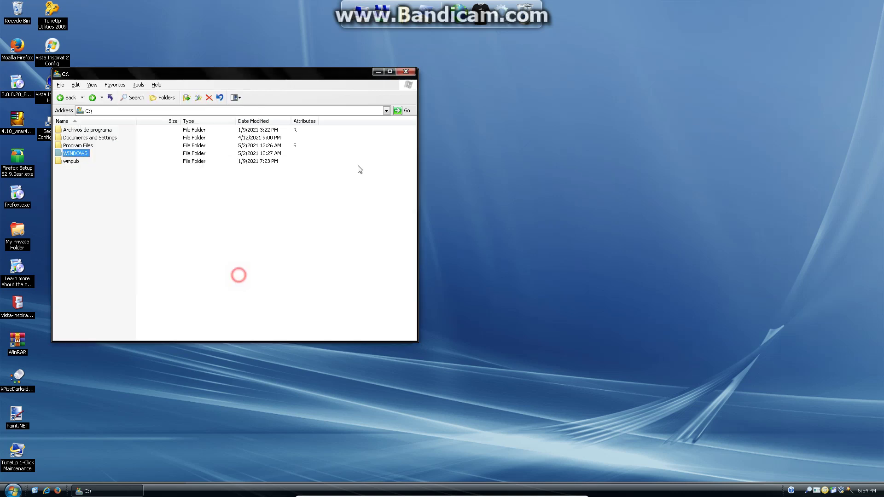
{"action": "left_click", "coordinate": [406, 71]}
- Open Control Panel and bring up the Sounds and Audio Devices properties
{"action": "left_click", "coordinate": [402, 25]}
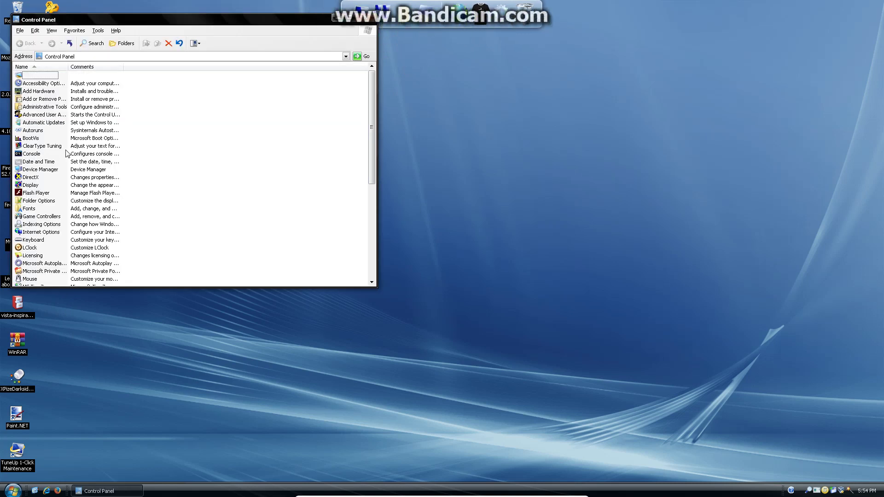
{"action": "left_click", "coordinate": [51, 171]}
{"action": "scroll", "coordinate": [54, 181], "scroll_direction": "down", "scroll_amount": 6}
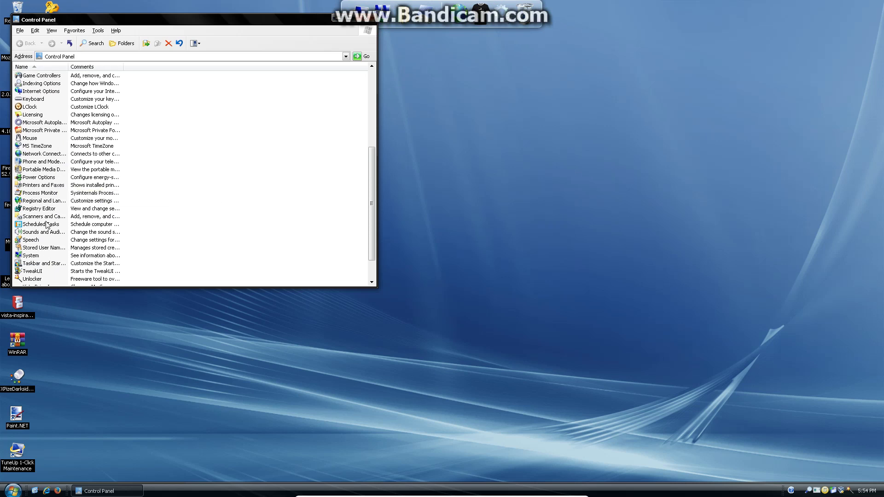
{"action": "left_click", "coordinate": [46, 233]}
{"action": "left_click", "coordinate": [46, 233]}
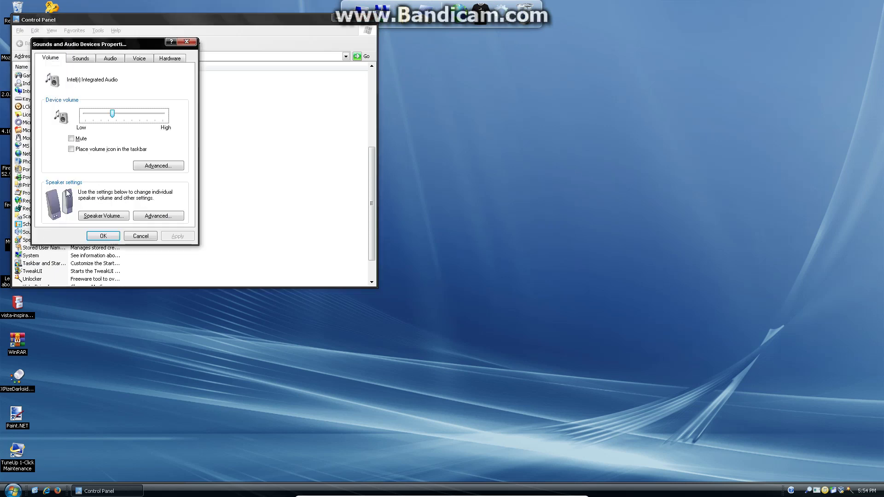
- Review the Sounds, Audio, Voice and Hardware pages of the audio properties, and close the dialog without changes
{"action": "left_click", "coordinate": [85, 60]}
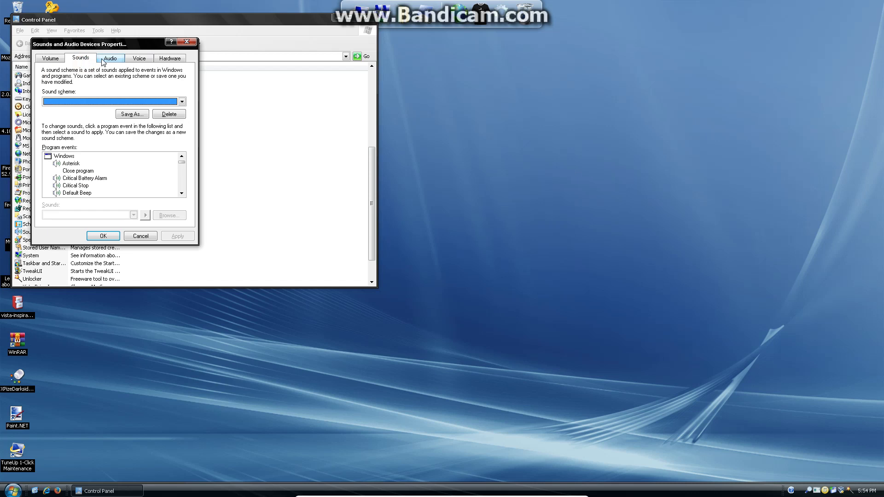
{"action": "left_click", "coordinate": [107, 59]}
{"action": "left_click", "coordinate": [139, 60]}
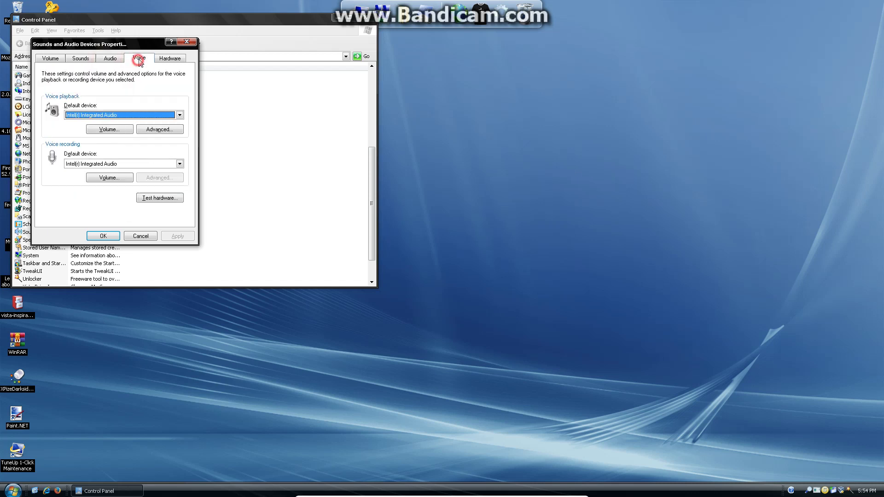
{"action": "left_click", "coordinate": [173, 58]}
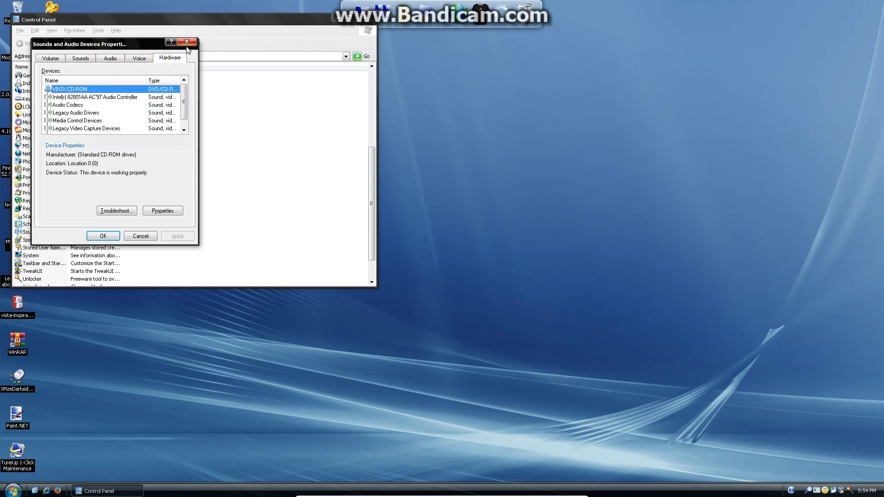
{"action": "left_click", "coordinate": [192, 46]}
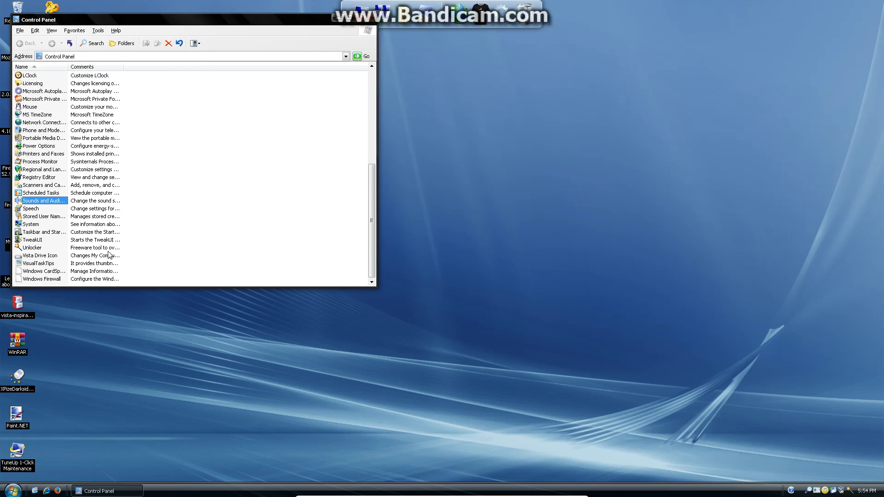
- Skim the remaining Control Panel items and close the Control Panel window
{"action": "scroll", "coordinate": [96, 250], "scroll_direction": "up", "scroll_amount": 4}
{"action": "scroll", "coordinate": [96, 250], "scroll_direction": "up", "scroll_amount": 3}
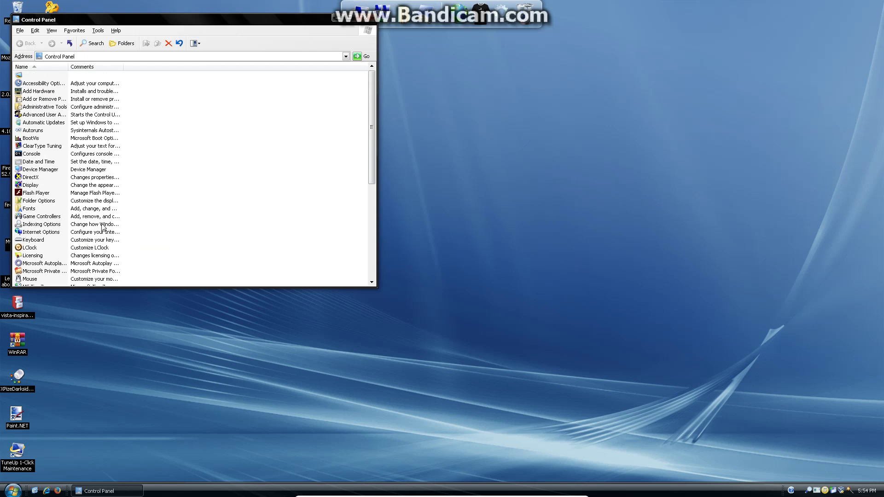
{"action": "left_click", "coordinate": [372, 20]}
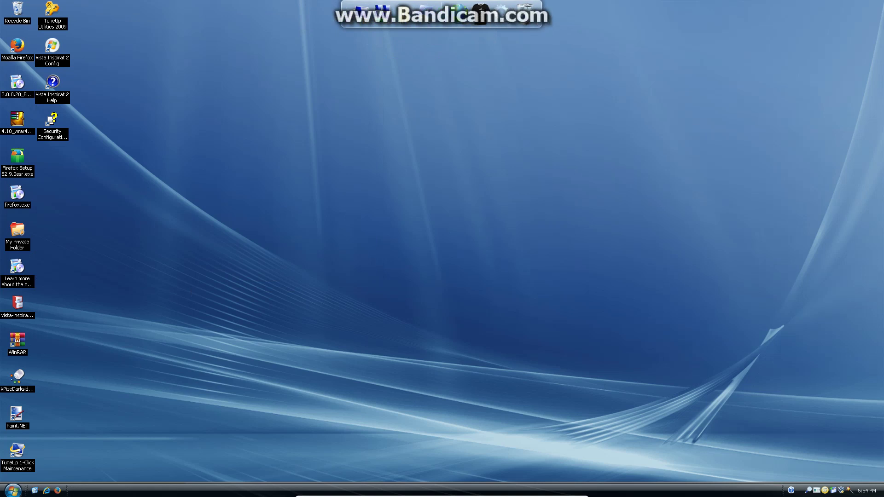
- Browse the full list of installed programs and launch Paint from the Accessories group
{"action": "left_click", "coordinate": [13, 491]}
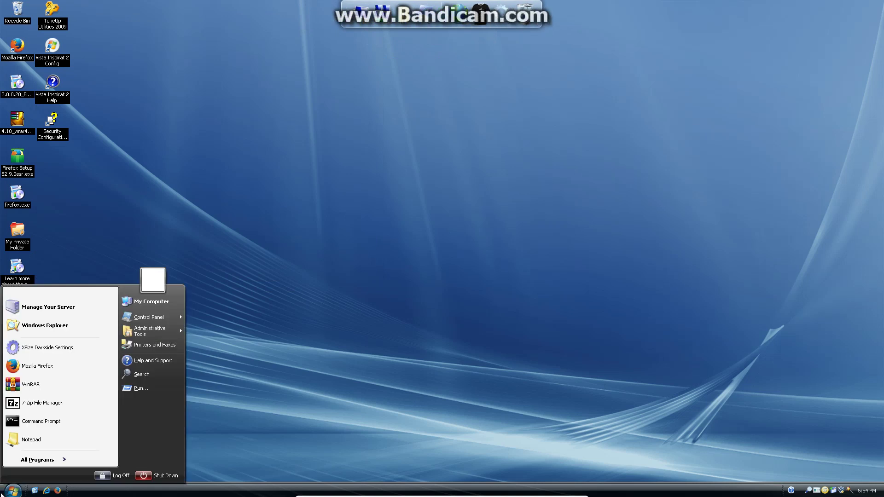
{"action": "left_click", "coordinate": [46, 457]}
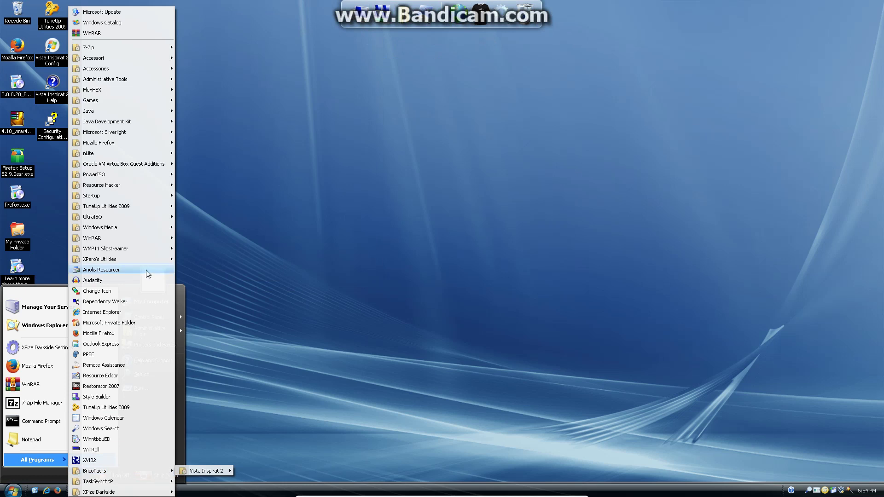
{"action": "mouse_move", "coordinate": [153, 228]}
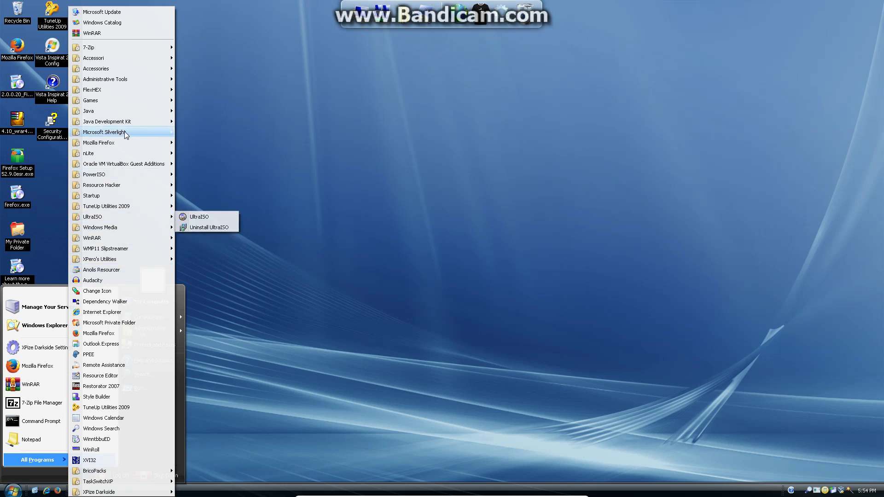
{"action": "mouse_move", "coordinate": [141, 72]}
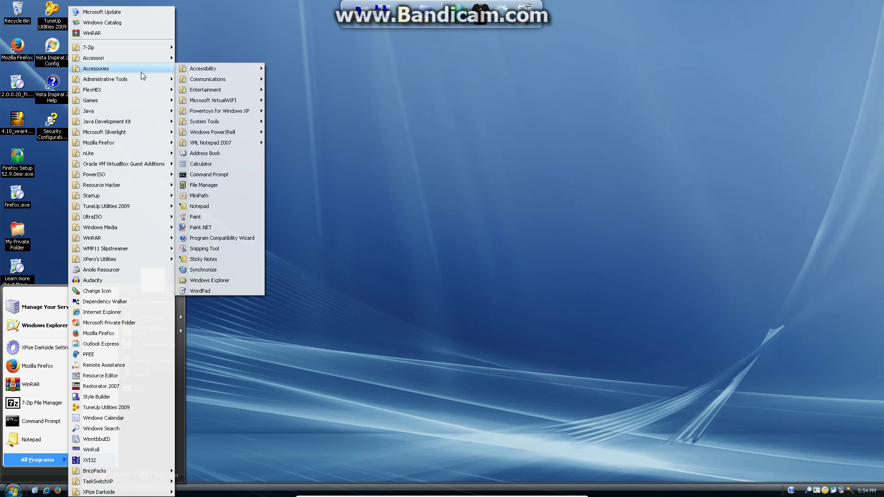
{"action": "left_click", "coordinate": [226, 217]}
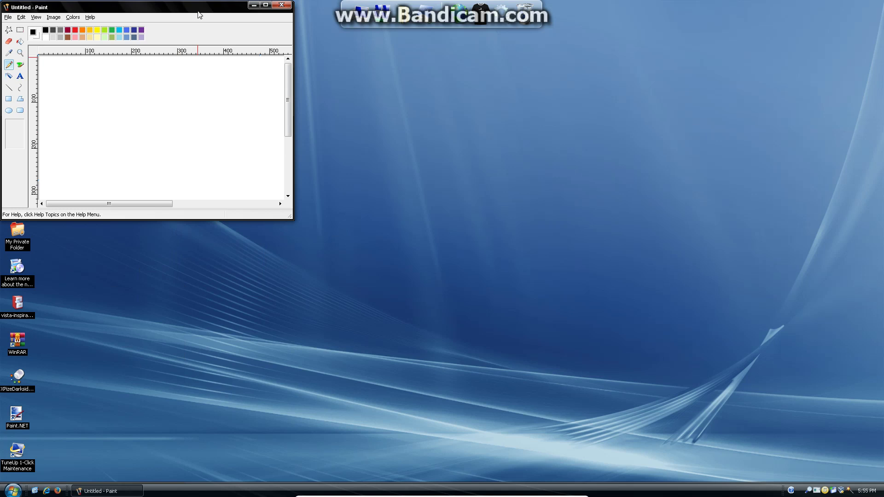
- View Paint's About information and dismiss it
{"action": "left_click", "coordinate": [90, 17]}
{"action": "left_click", "coordinate": [114, 39]}
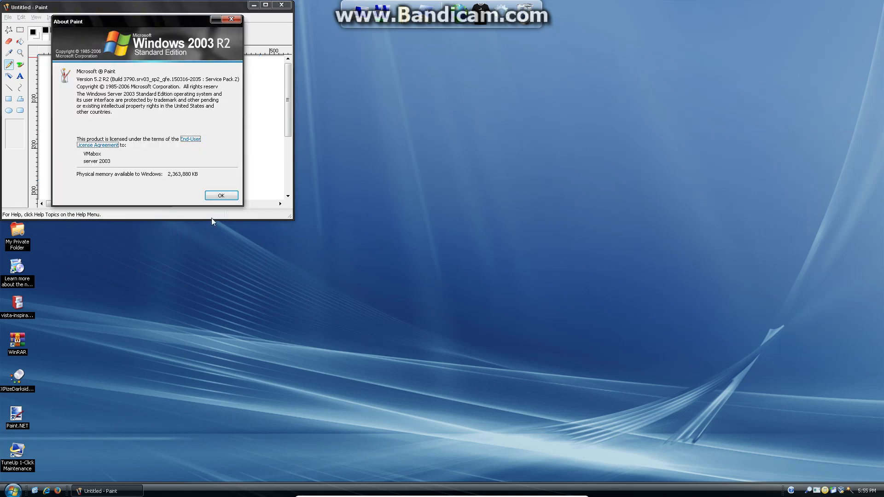
{"action": "left_click", "coordinate": [221, 196]}
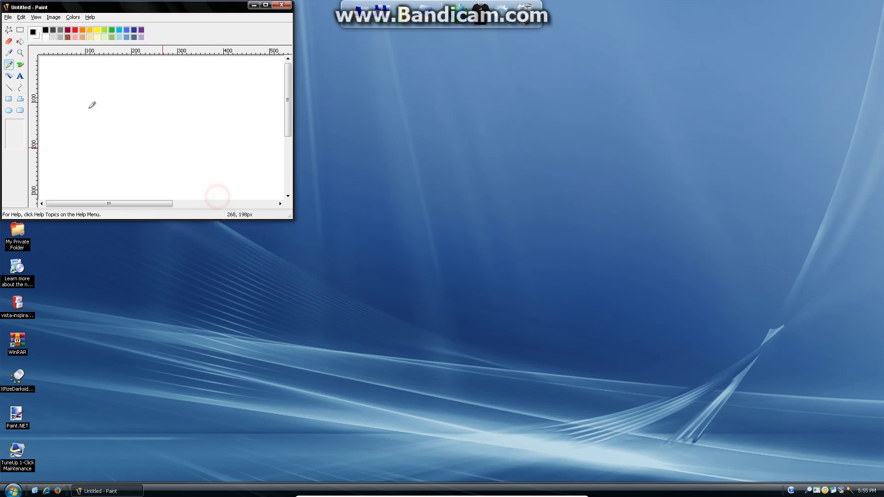
{"action": "mouse_move", "coordinate": [495, 496]}
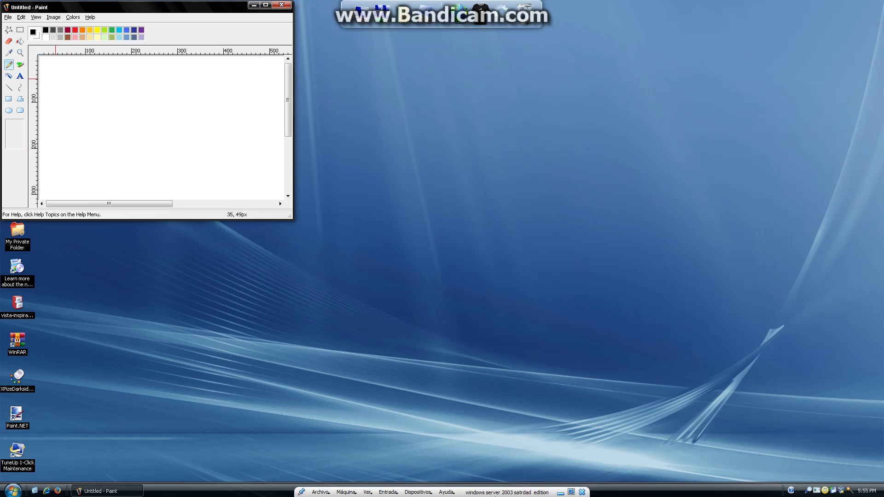
{"action": "key", "text": "super"}
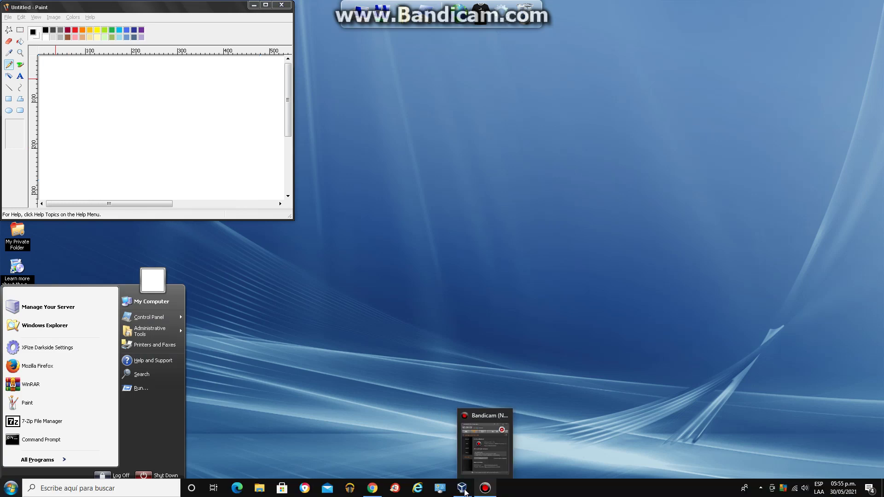
{"action": "left_click", "coordinate": [477, 491]}
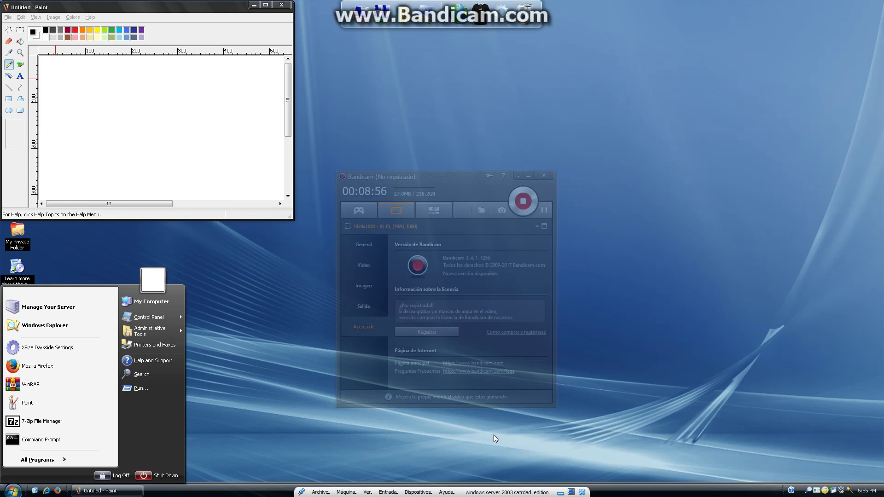